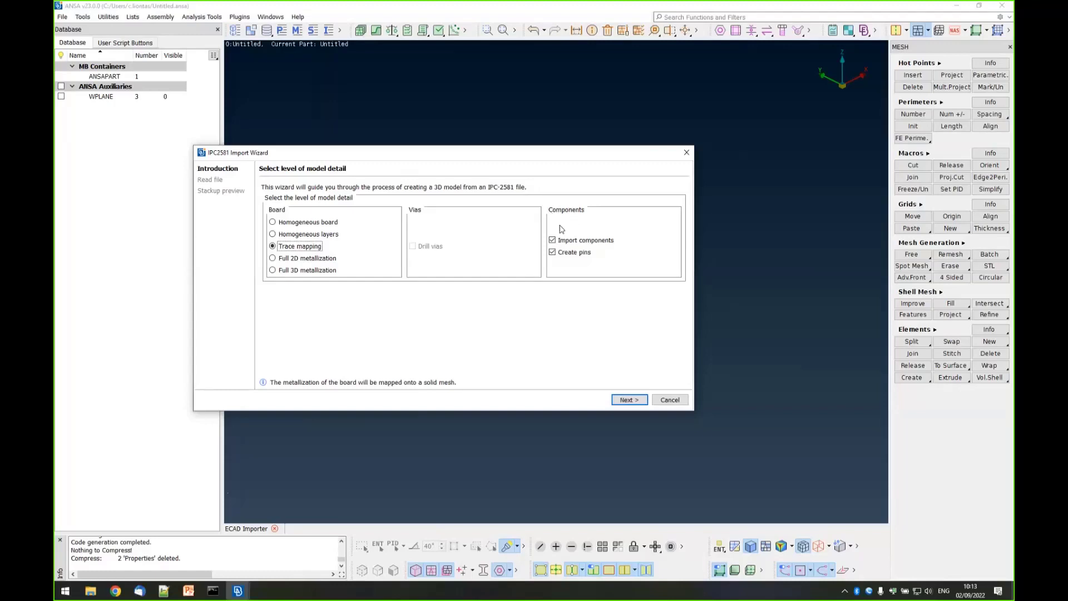
Accept the Trace mapping level of detail with components and pins imported, and confirm proceeding to the file selection.
click(567, 243)
click(564, 255)
click(630, 400)
click(667, 436)
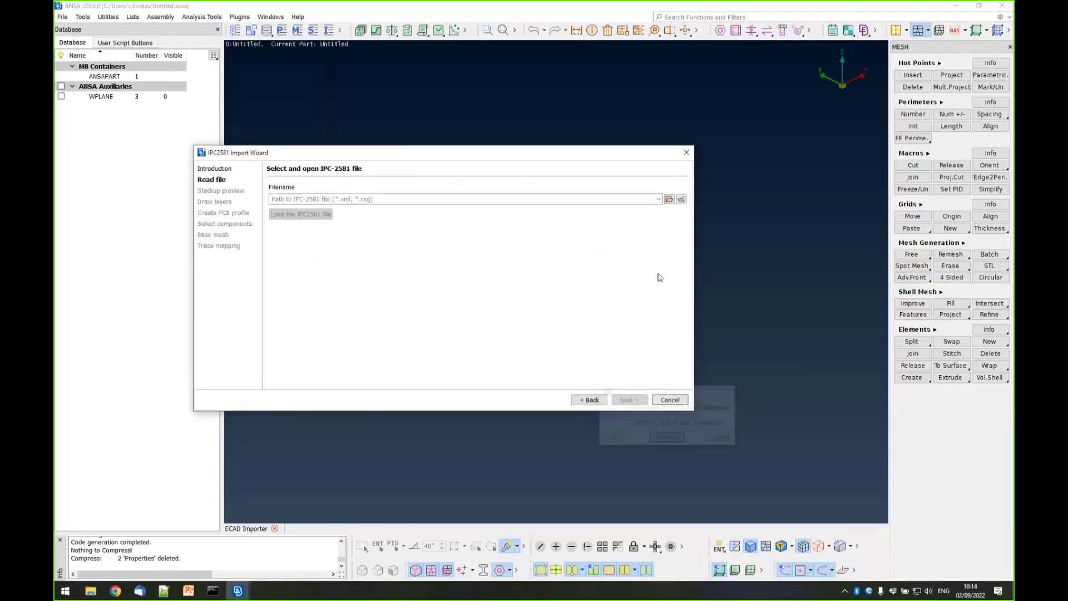
Load the IPC-2581 file BeagleBone_Black_RevB6_nologo174.xml from the ECAD_WhatsNew23_0_0 folder on the Desktop and continue to the stackup preview.
click(669, 200)
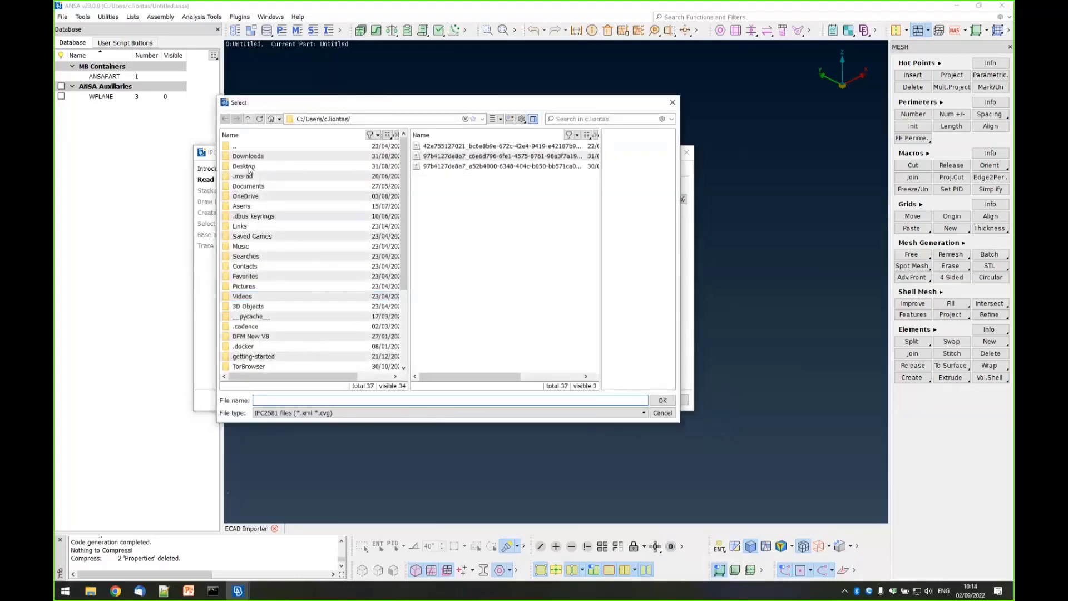
double_click(249, 166)
double_click(271, 160)
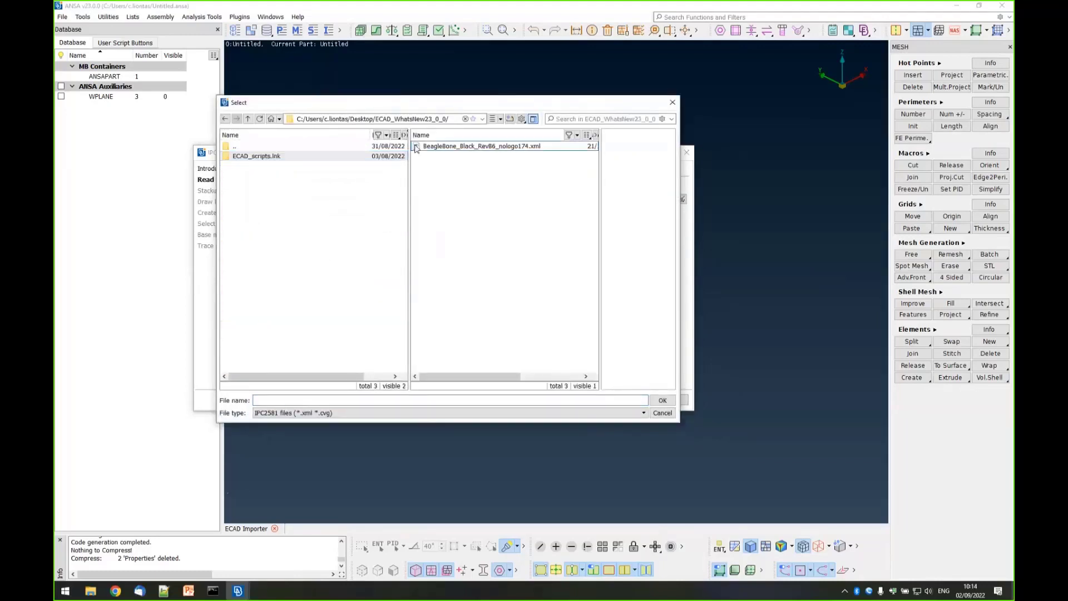
double_click(419, 148)
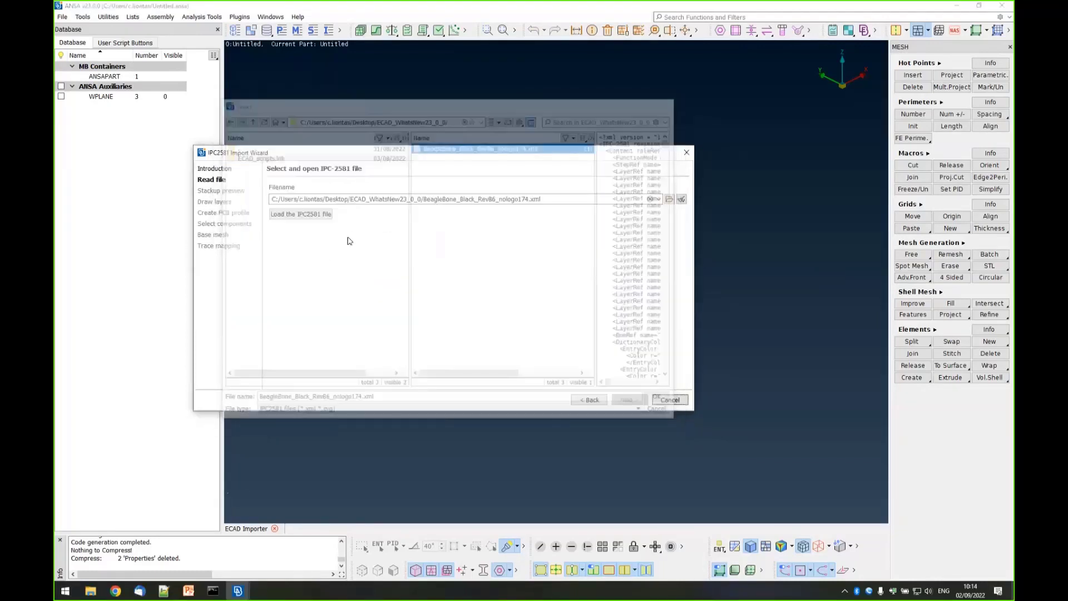
click(311, 215)
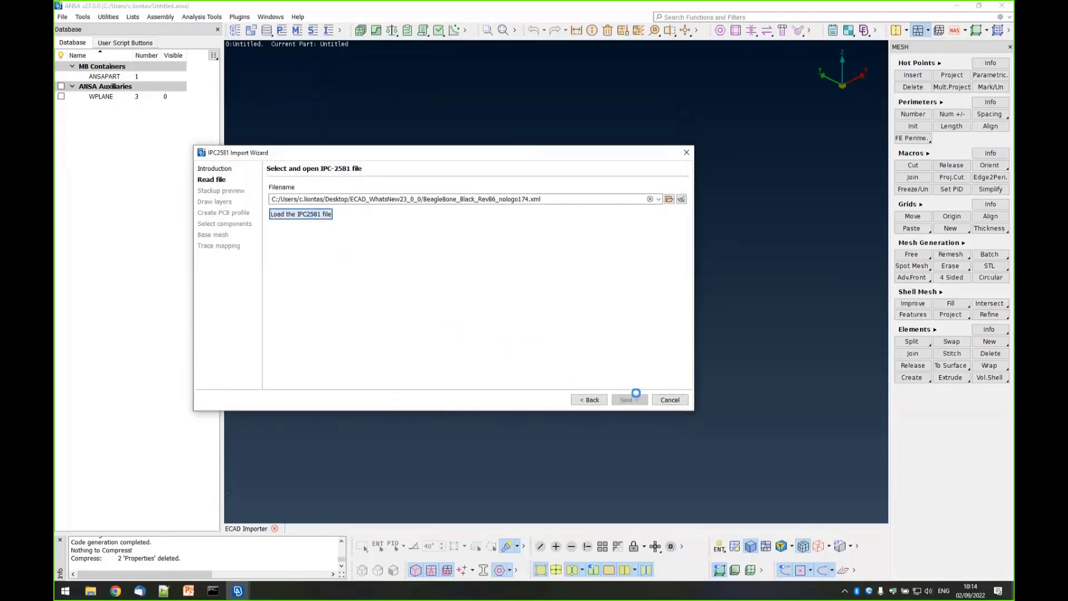
click(629, 399)
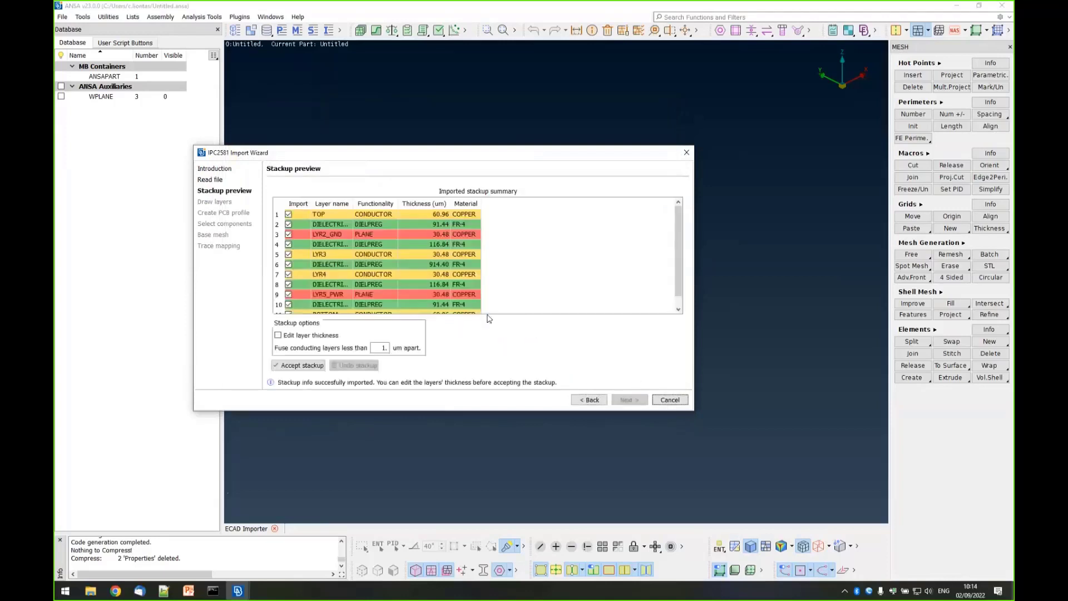
Exclude layers 6 to 11, everything below LYR3, from the import and accept the stackup.
click(294, 266)
click(288, 274)
click(289, 284)
click(289, 294)
click(289, 304)
scroll(289, 309, down, 1)
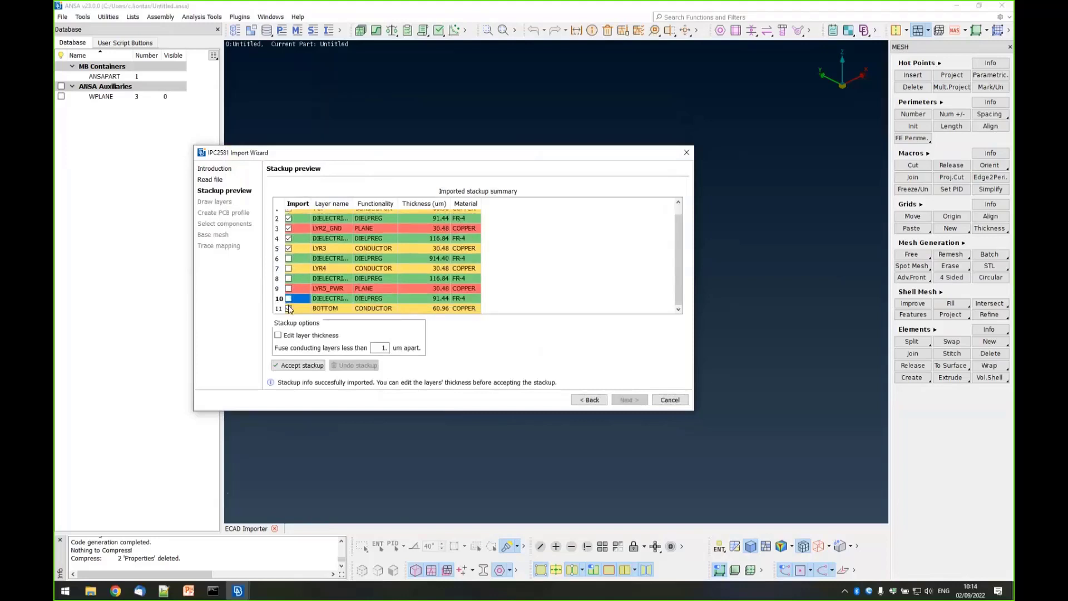
scroll(312, 272, up, 1)
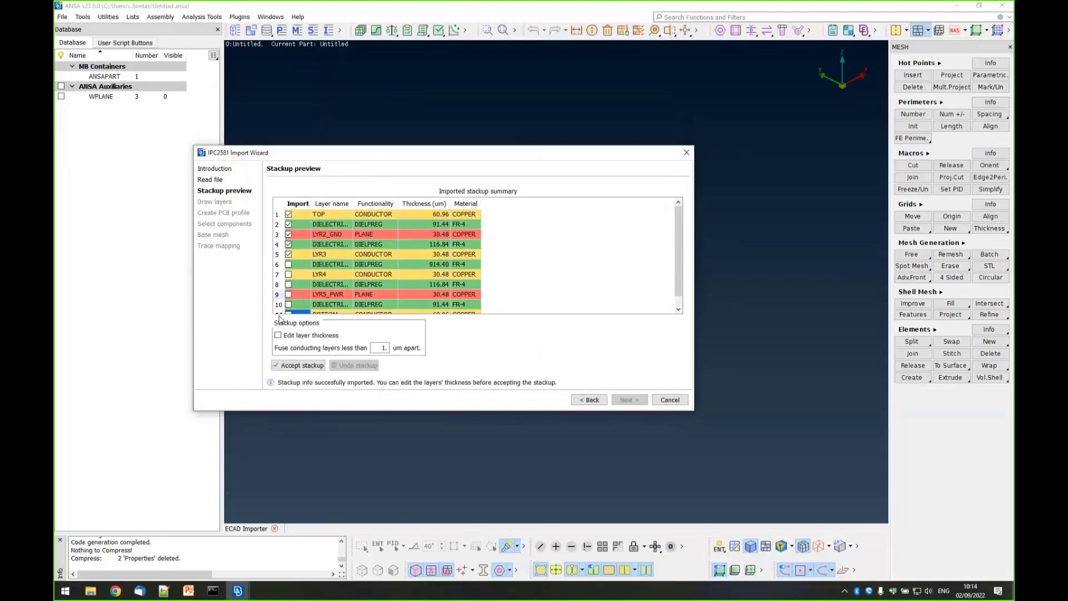
click(299, 365)
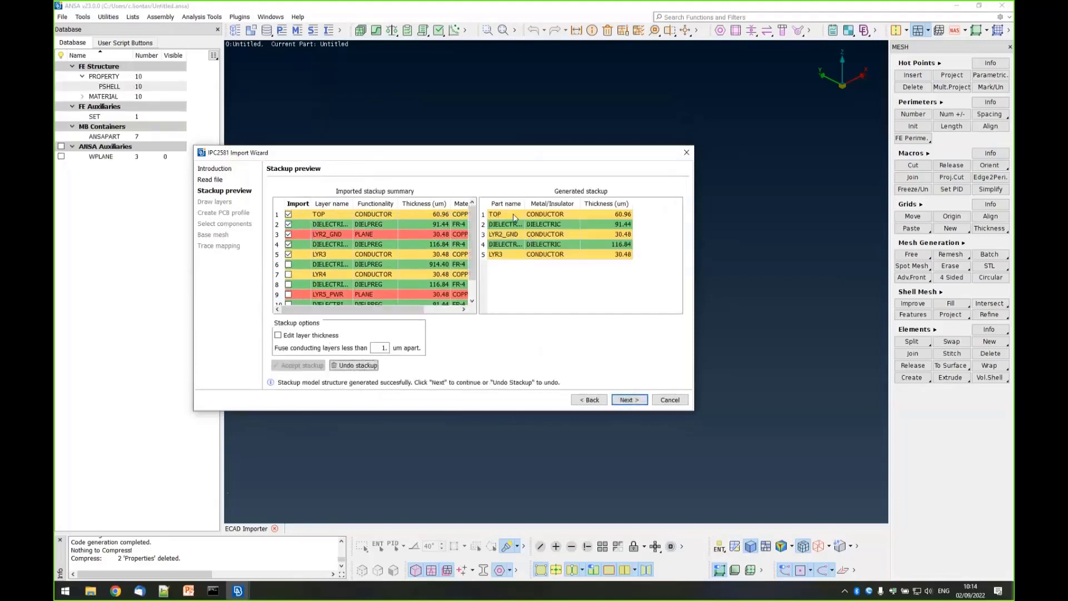
click(627, 400)
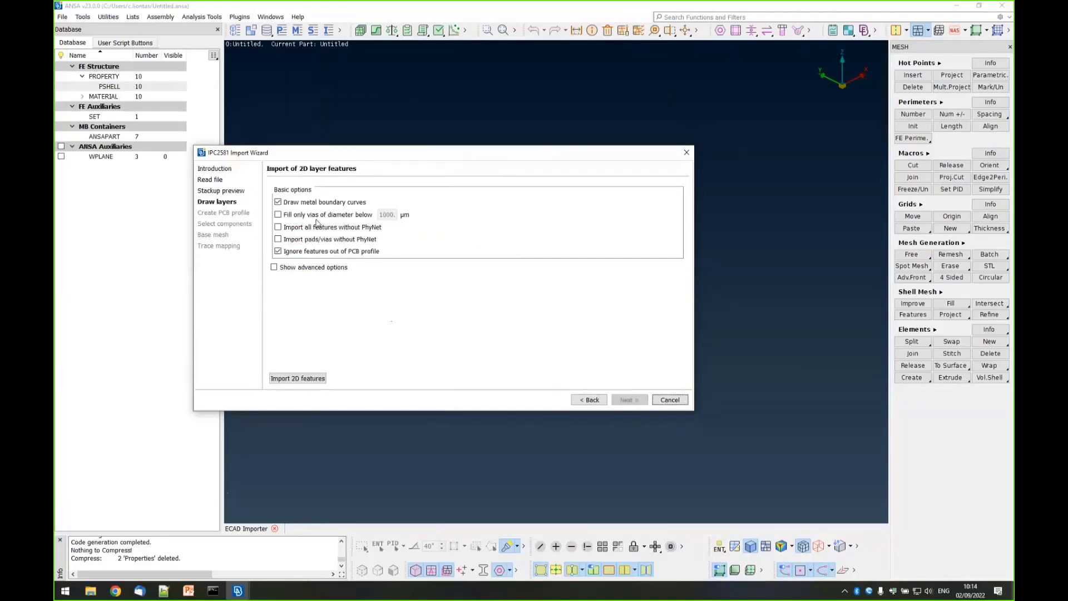
Import the 2D layer features, filling only vias of diameter below 1000 µm and including all features without PhyNet.
click(316, 216)
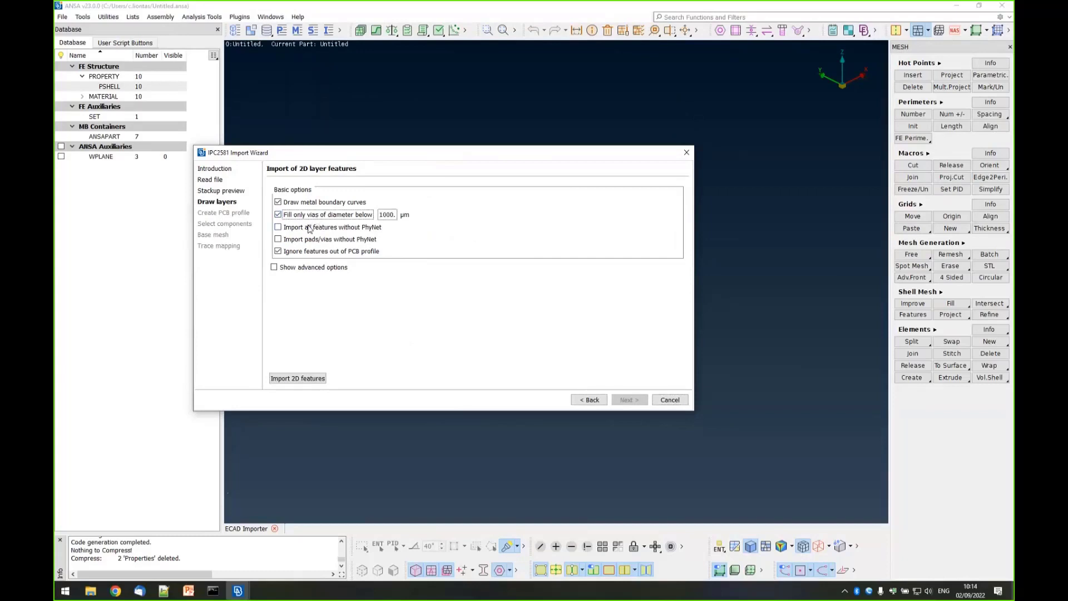
click(309, 228)
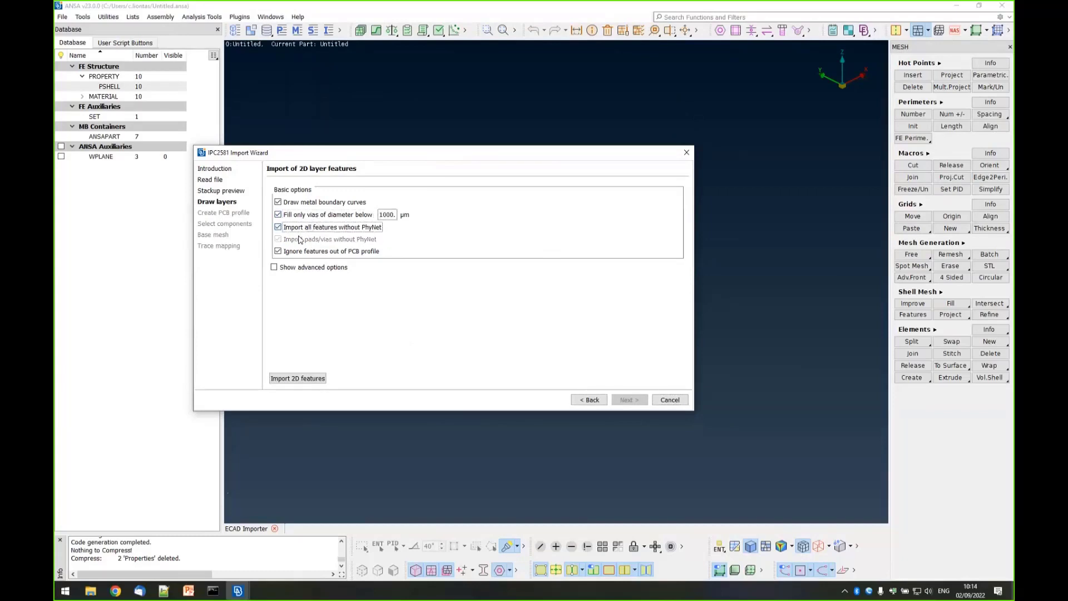
click(295, 379)
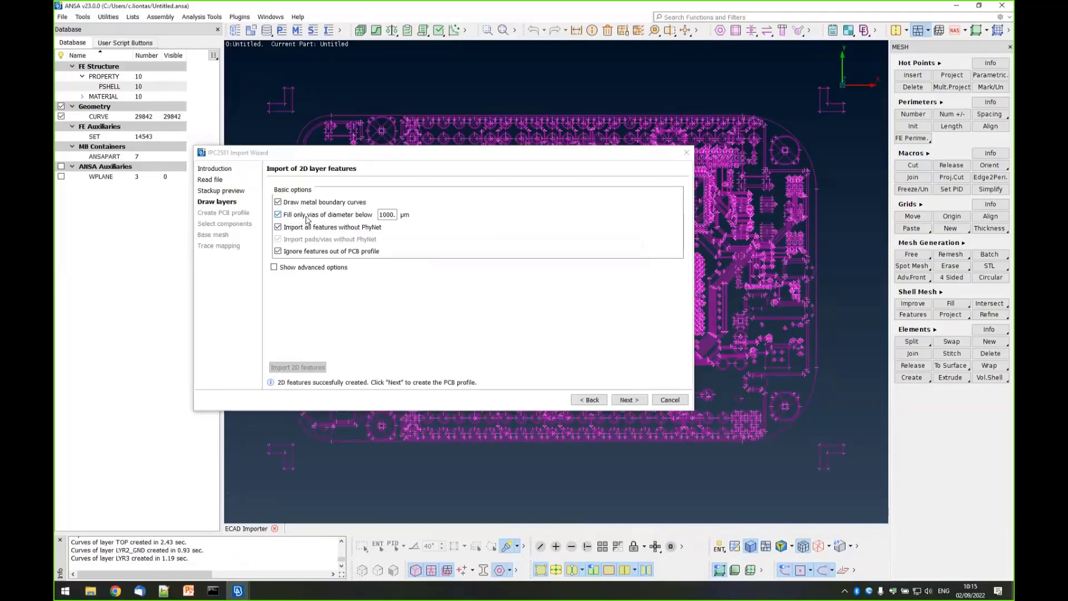
click(387, 215)
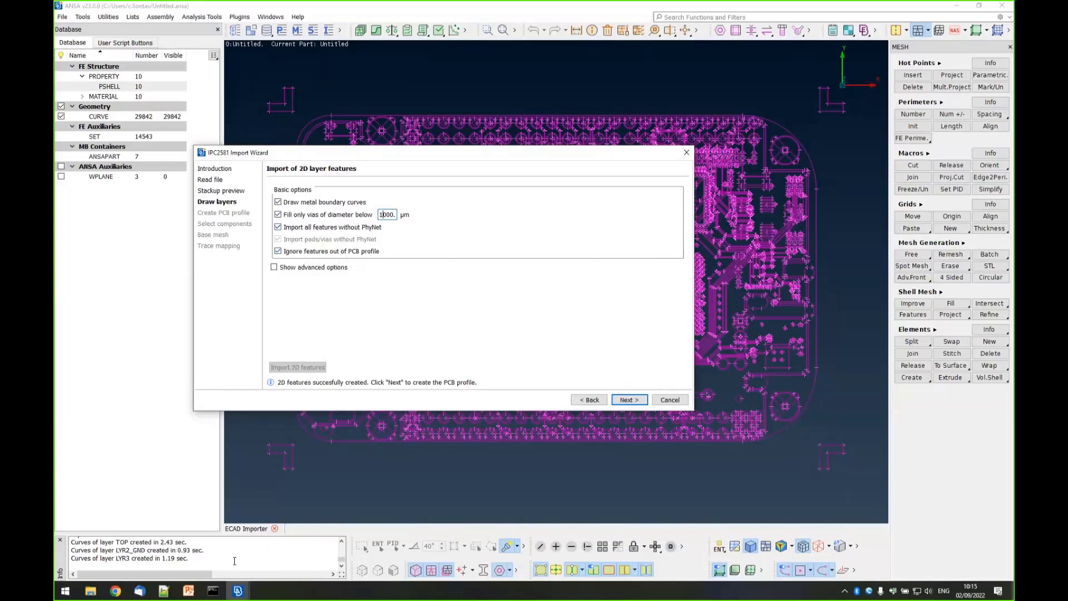
Switch to PowerPoint to review the slides on 2D layer feature import options 15 and 16, and return to the Untitled ANSA model.
click(189, 592)
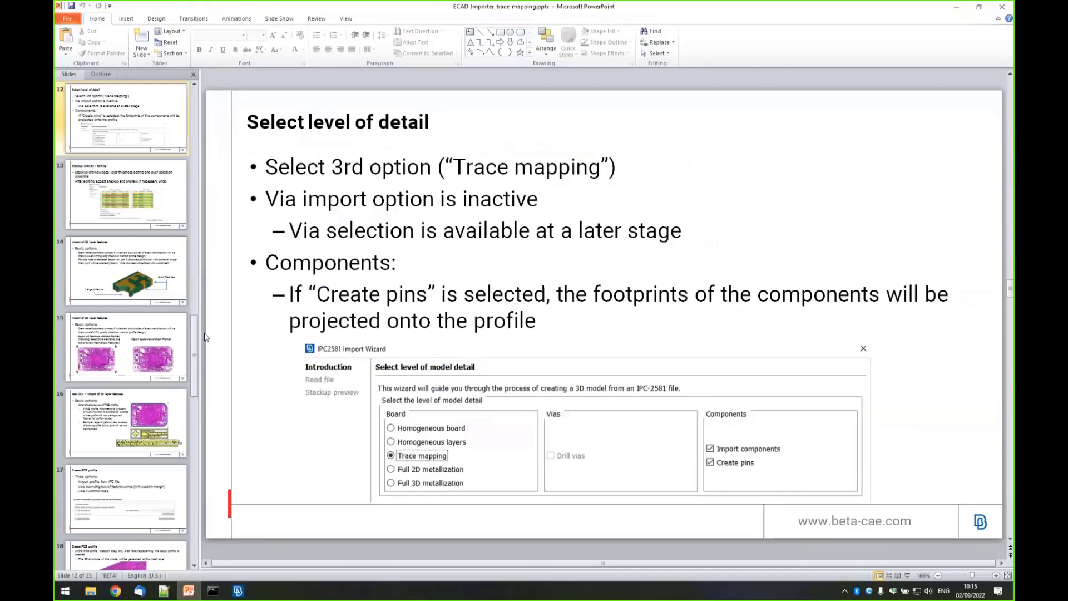
click(140, 355)
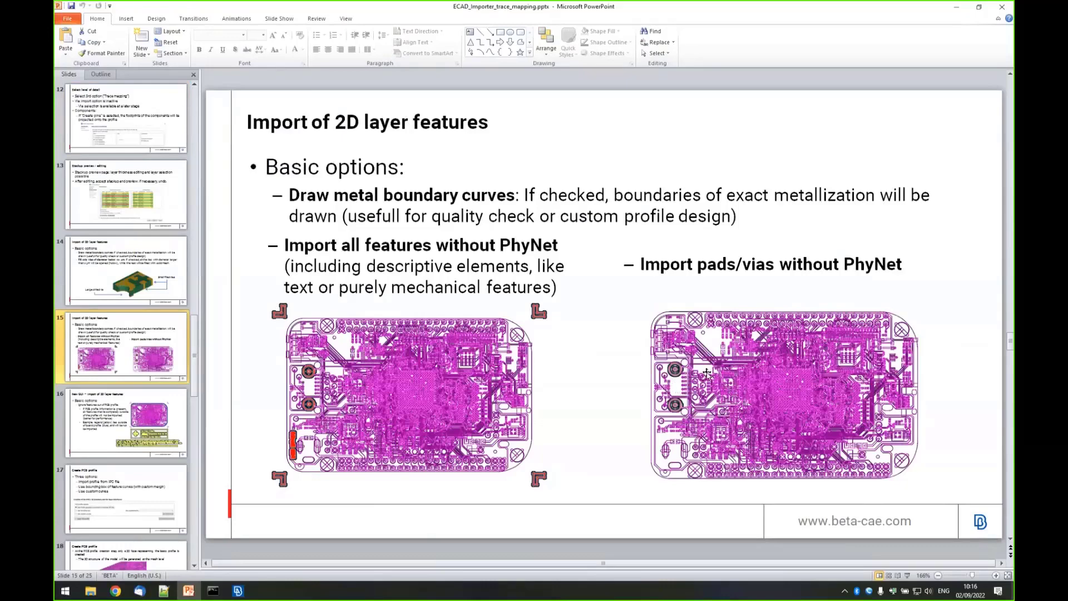
click(111, 438)
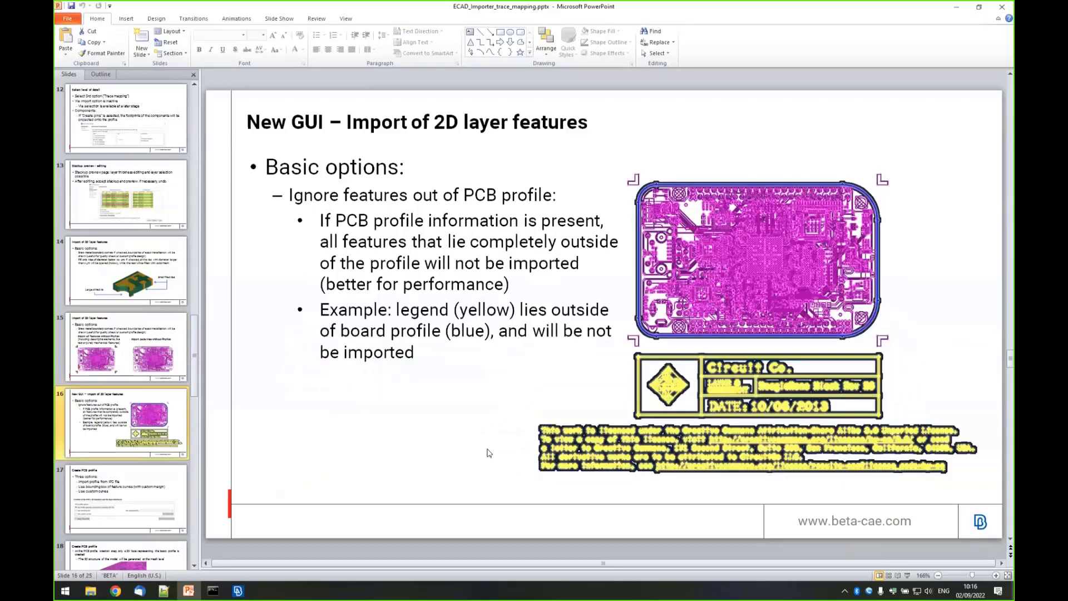
click(237, 591)
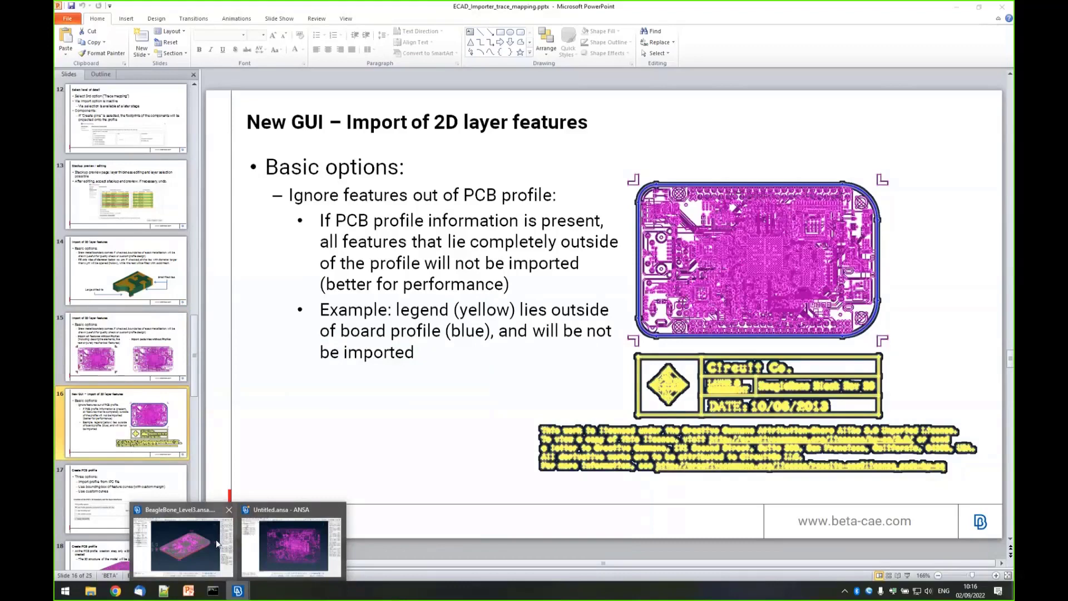
click(291, 544)
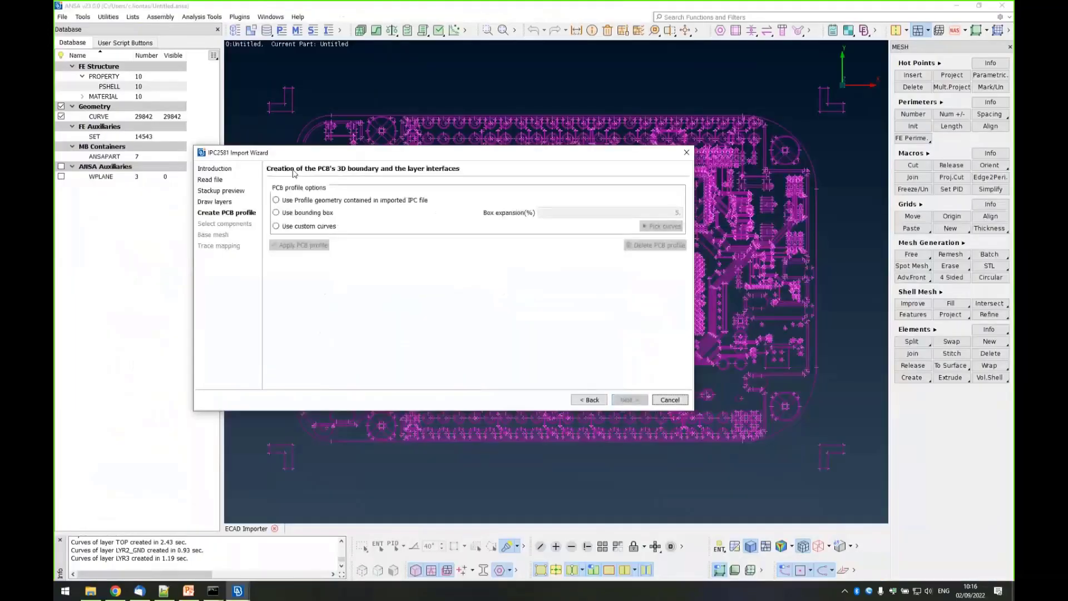
Create the PCB profile from the profile geometry contained in the imported IPC file and continue to component selection.
click(318, 200)
click(292, 246)
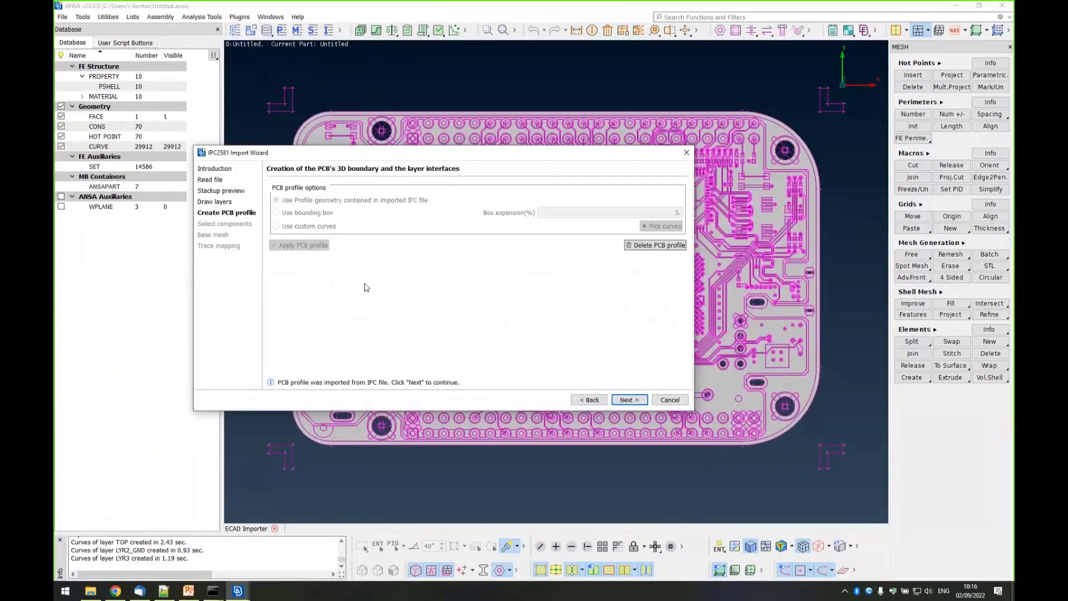
double_click(433, 155)
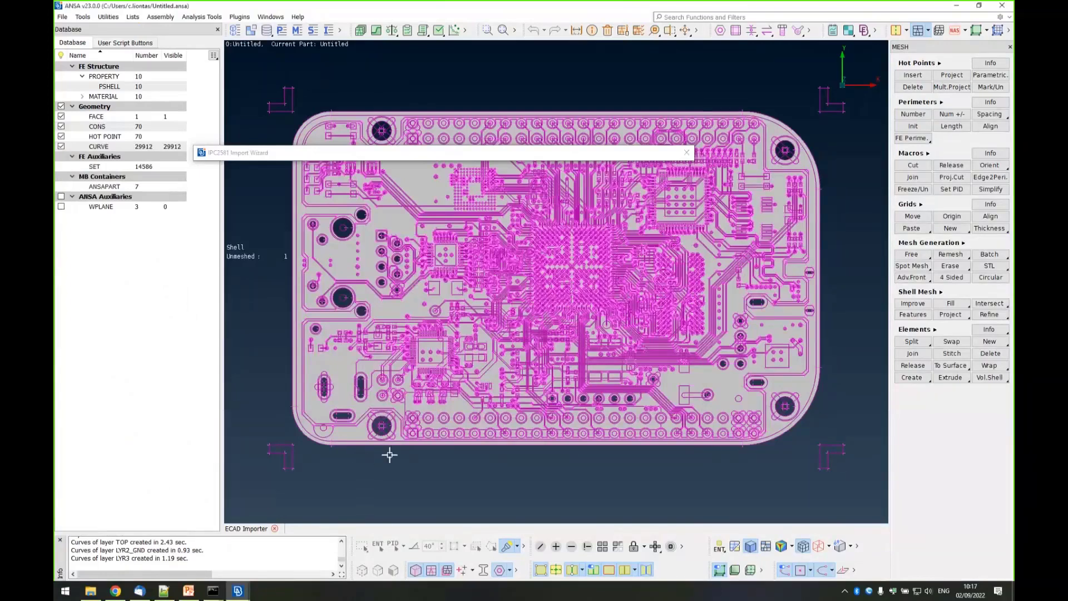
ctrl+drag(420, 375, 336, 400)
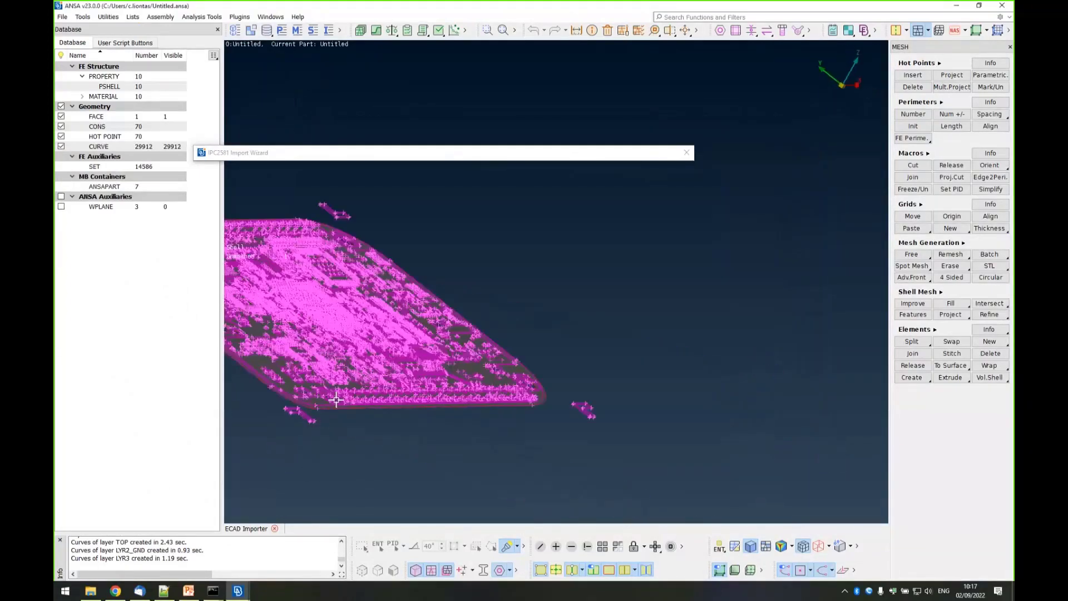
scroll(336, 400, up, 7)
key(F1)
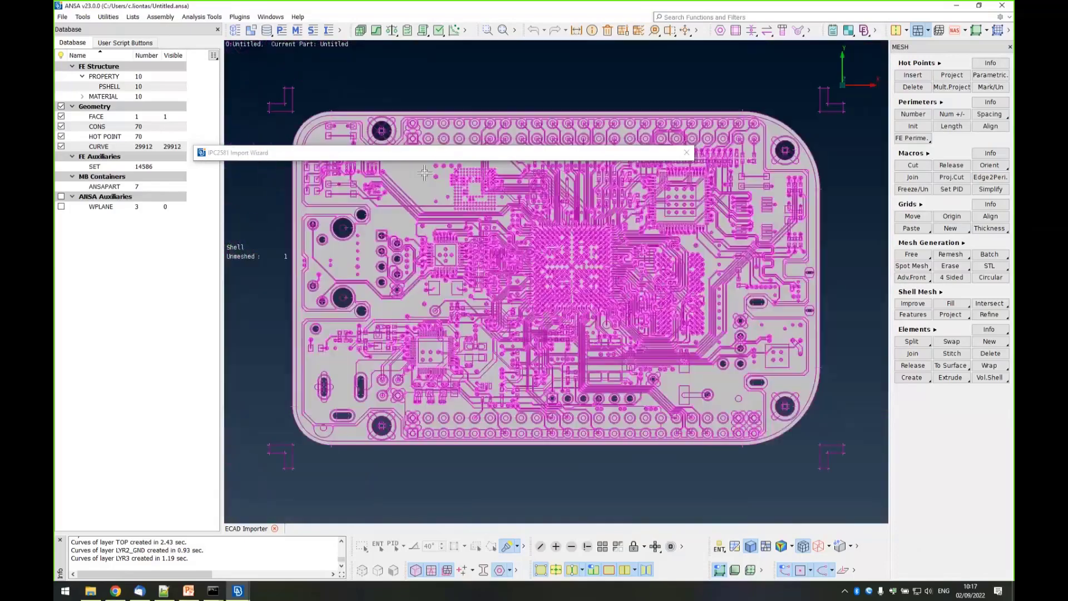
double_click(426, 158)
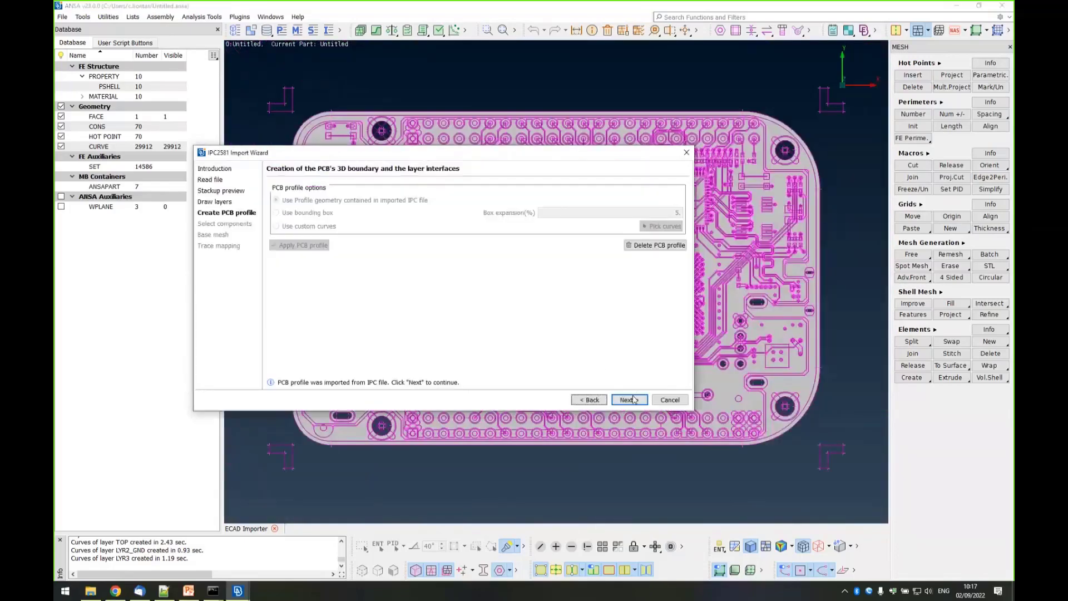
key(Return)
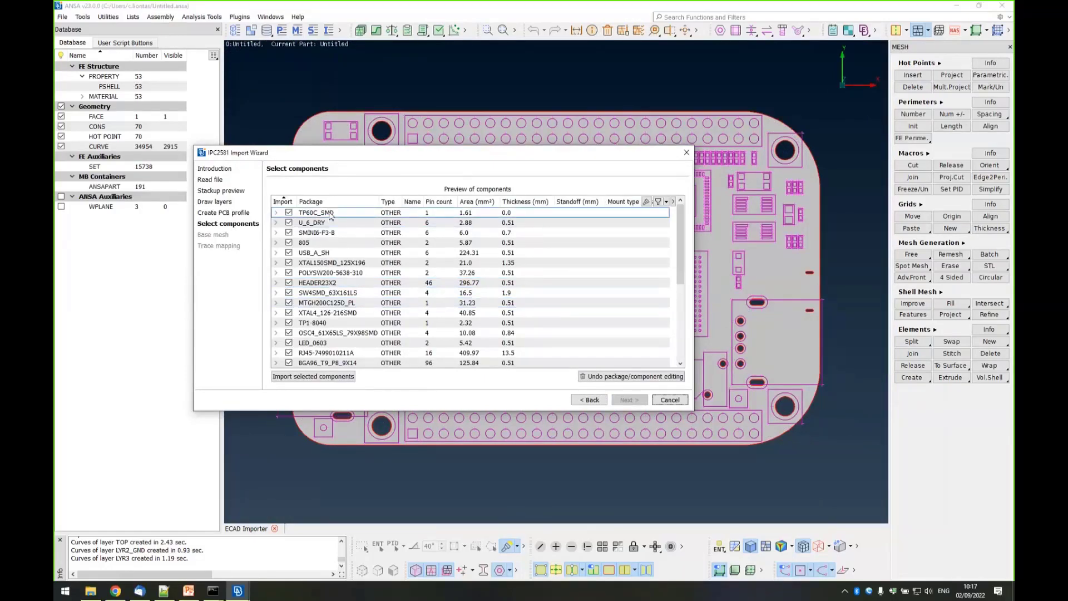
Expand package 805 and highlight the whole package on the board, followed by only its components C153 and C9.
click(276, 243)
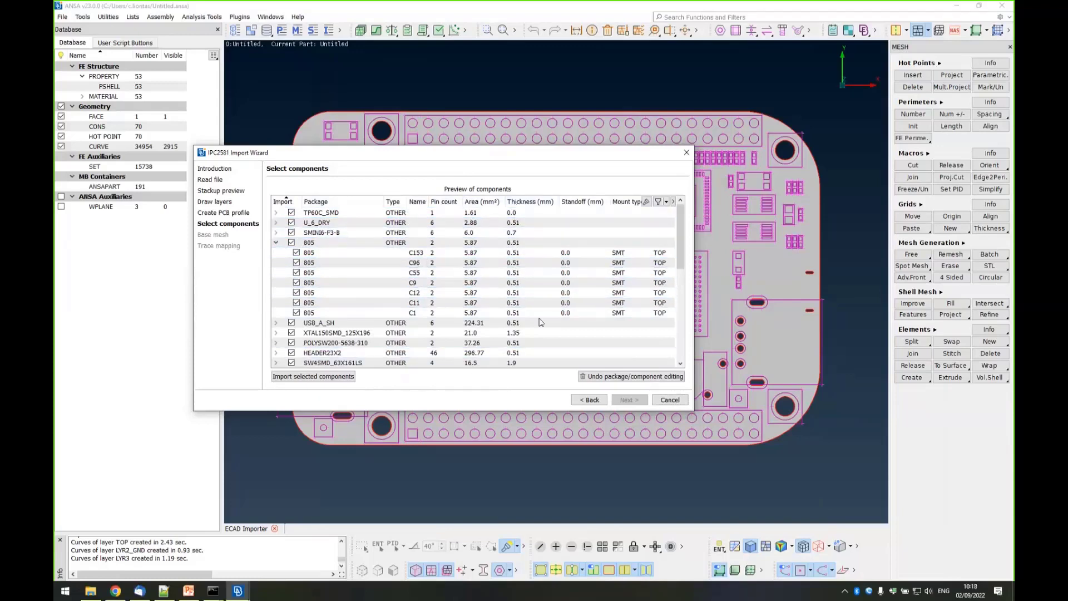
drag(696, 289, 742, 286)
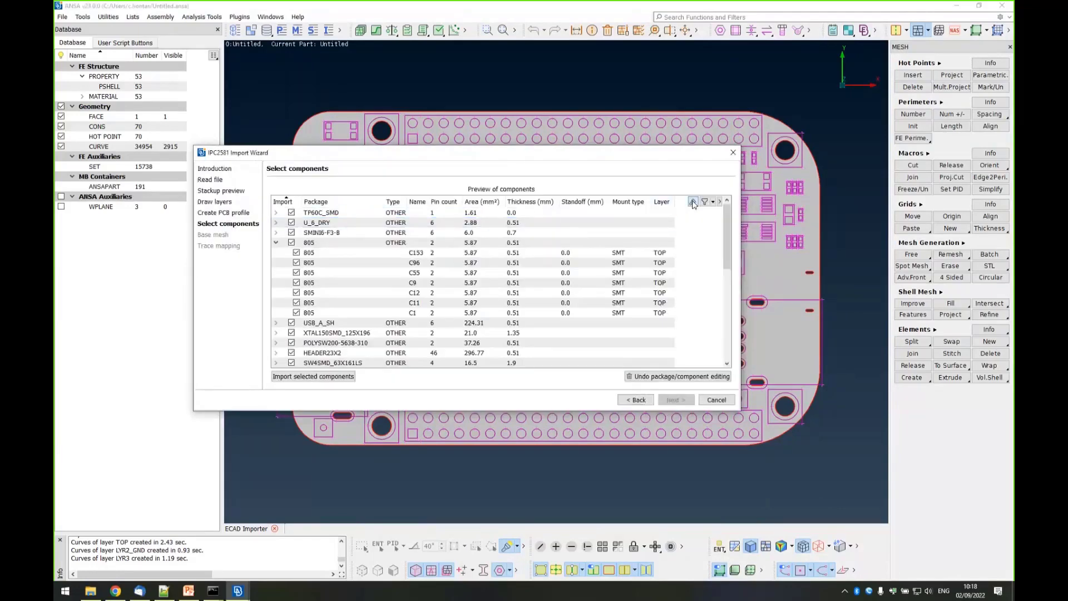
click(693, 204)
click(364, 242)
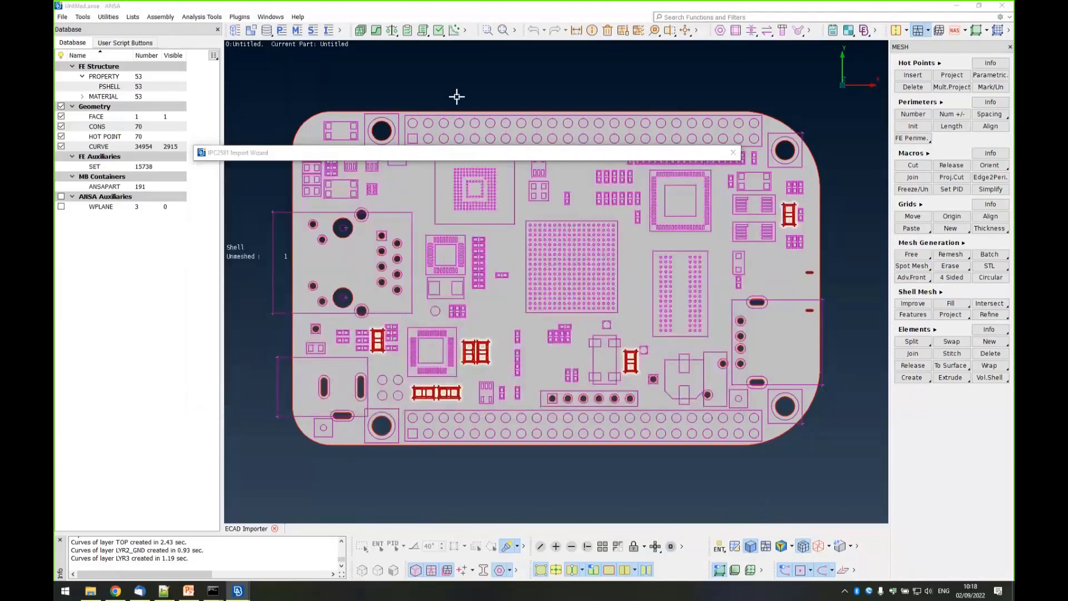
mouse_move(401, 158)
click(321, 254)
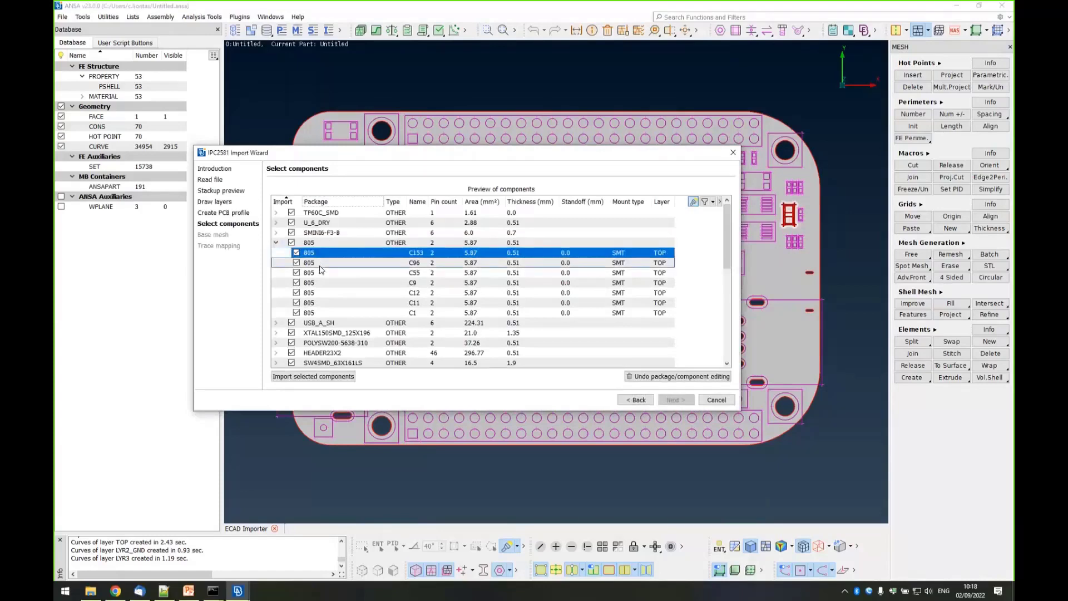
ctrl+click(321, 283)
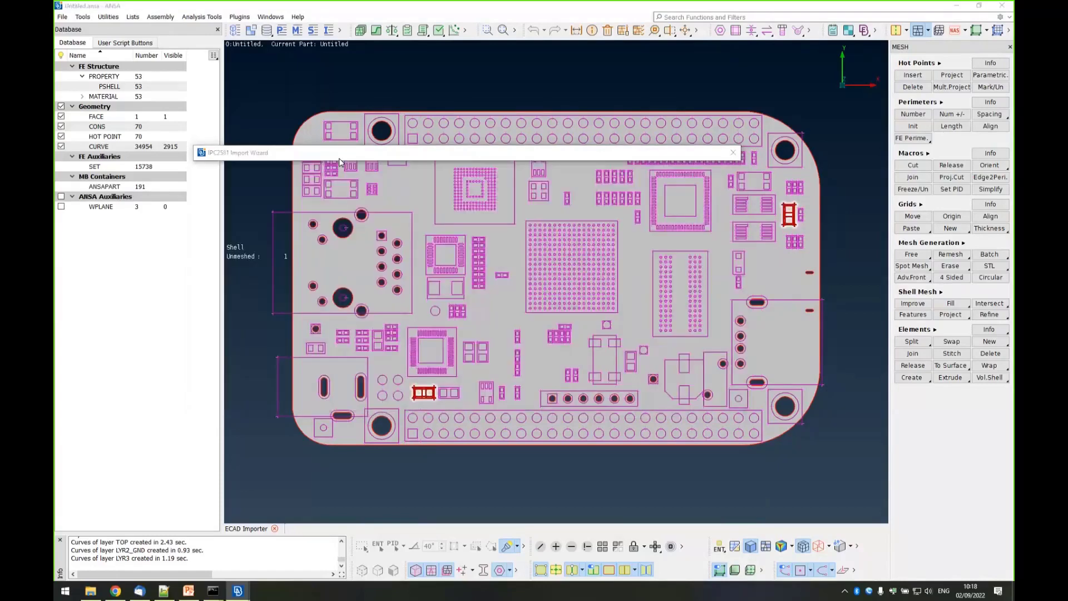
mouse_move(339, 160)
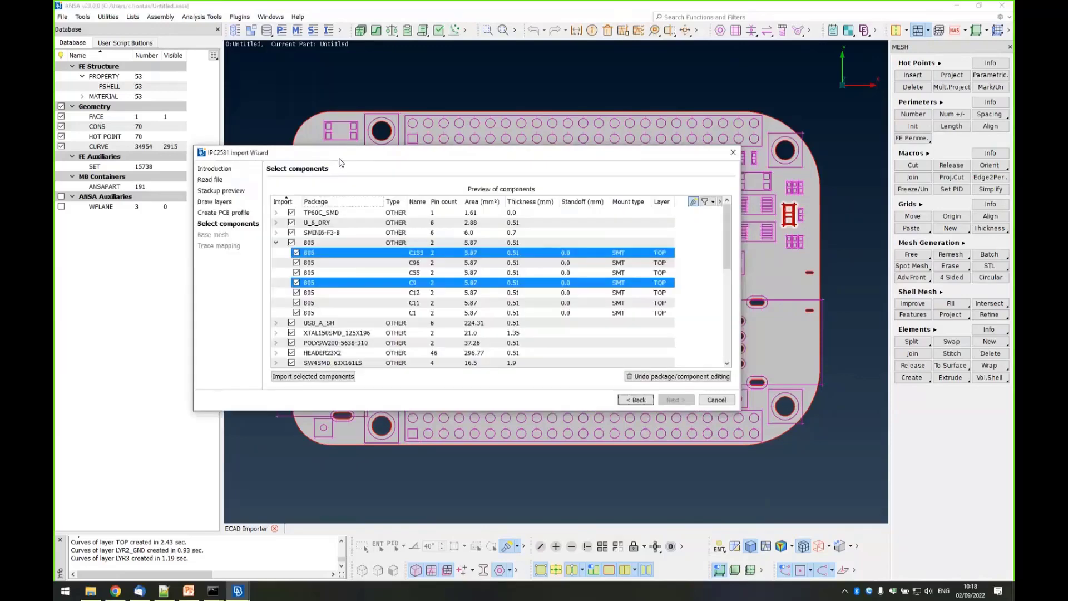
Filter the component list to pin counts below 30 and remove all the listed components from the import.
click(704, 201)
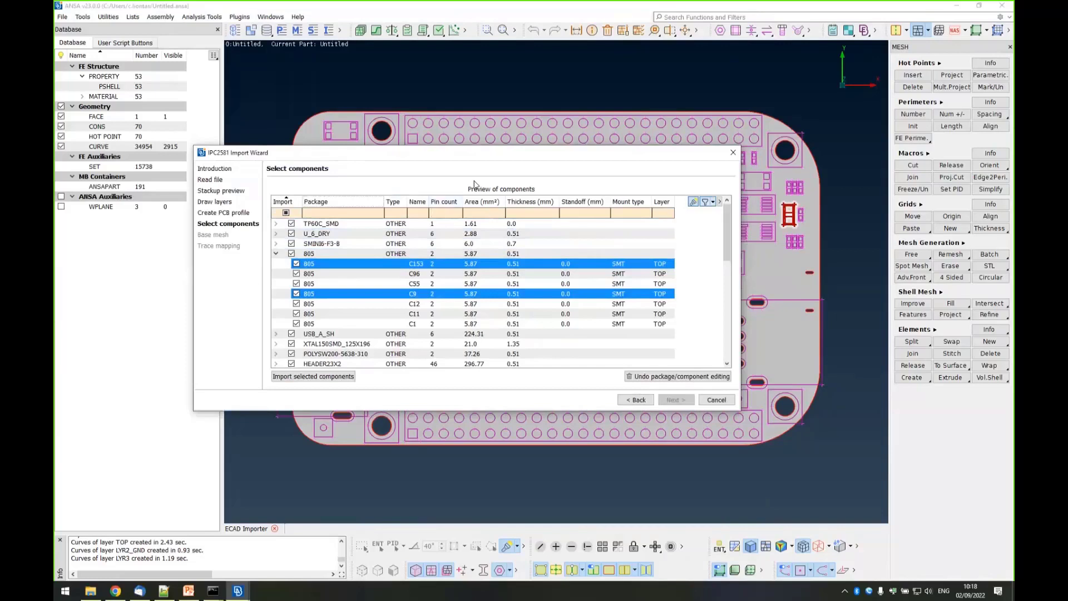
text(<30)
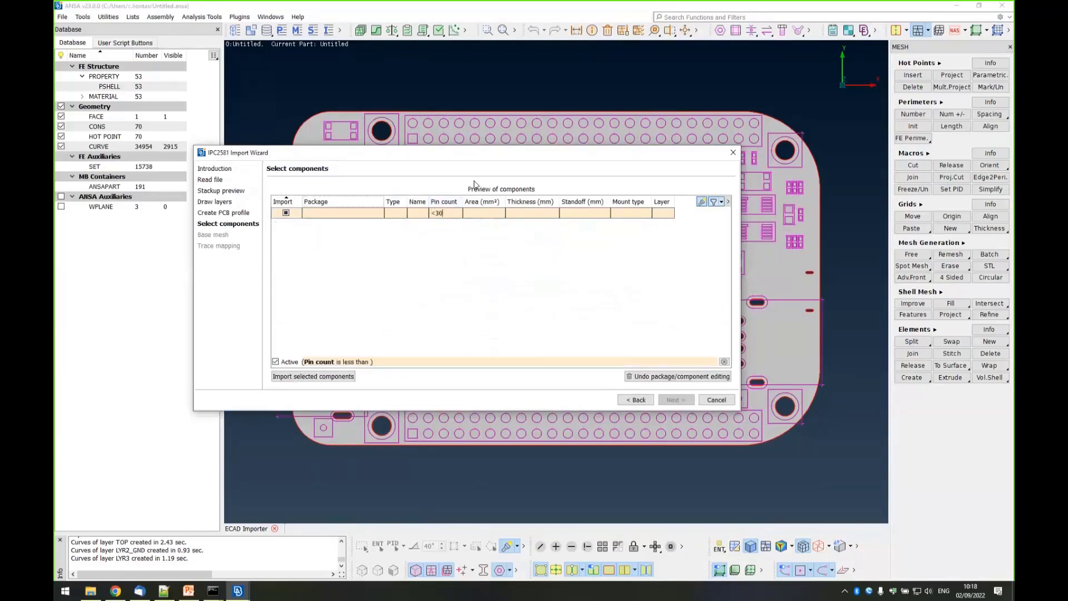
key(Return)
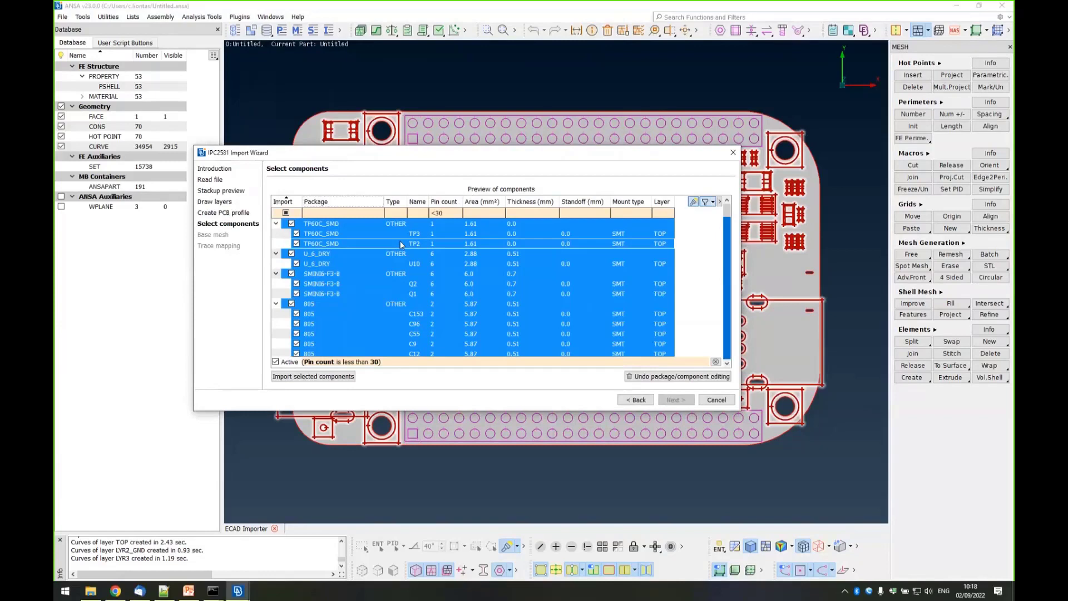
right_click(378, 252)
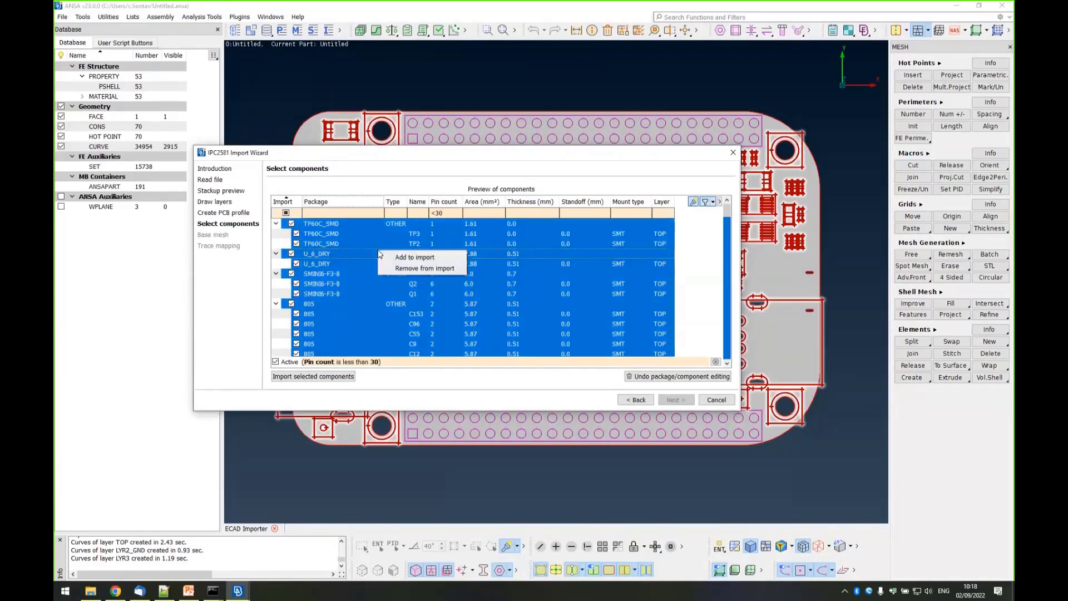
click(424, 268)
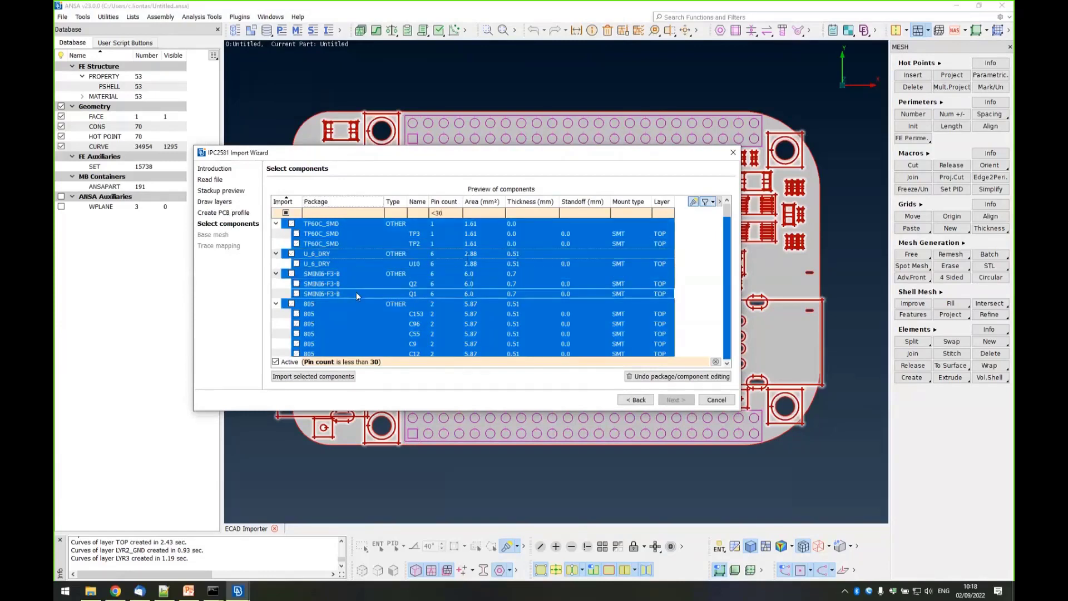
Filter the component list to pin counts of at least 30 and view the matching components on the board.
click(437, 213)
key(BackSpace)
text(>=)
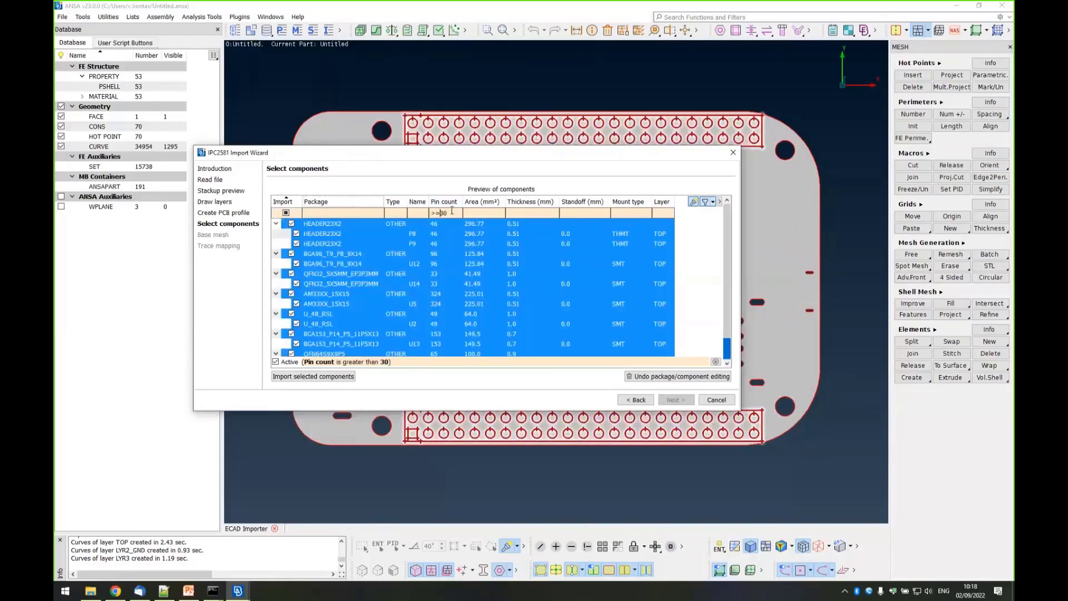
double_click(463, 156)
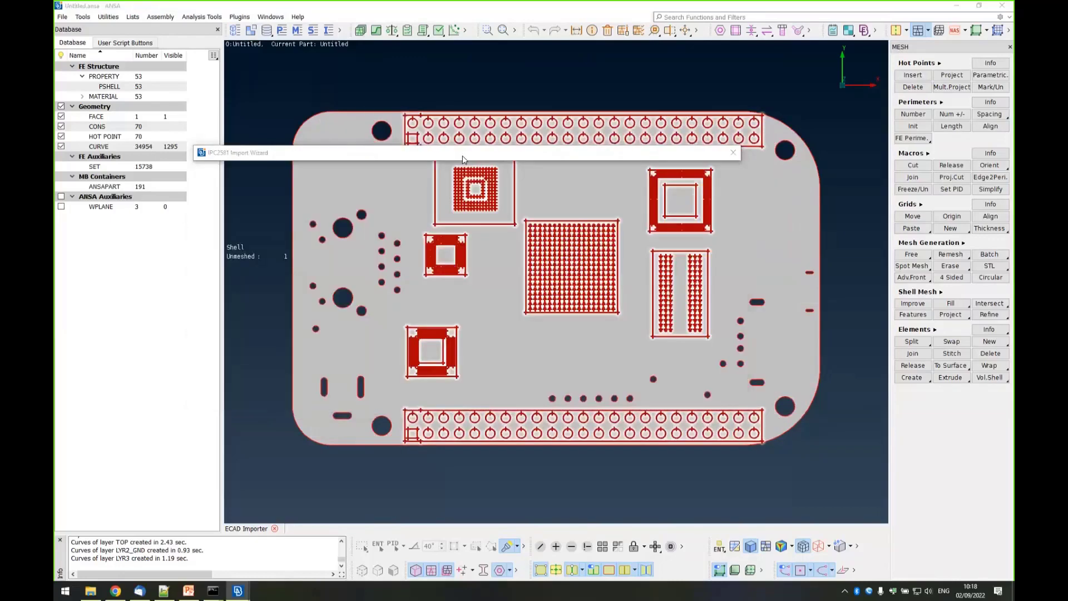
double_click(463, 156)
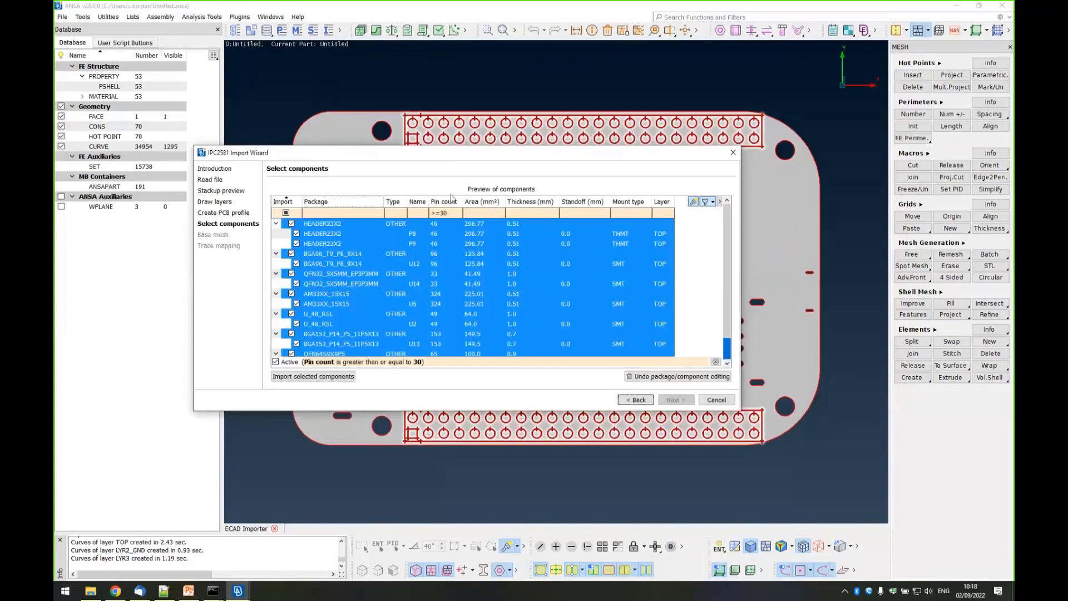
Clear the pin count filter, sort the components by descending pin count and hide the filter row.
double_click(451, 213)
key(Delete)
click(444, 202)
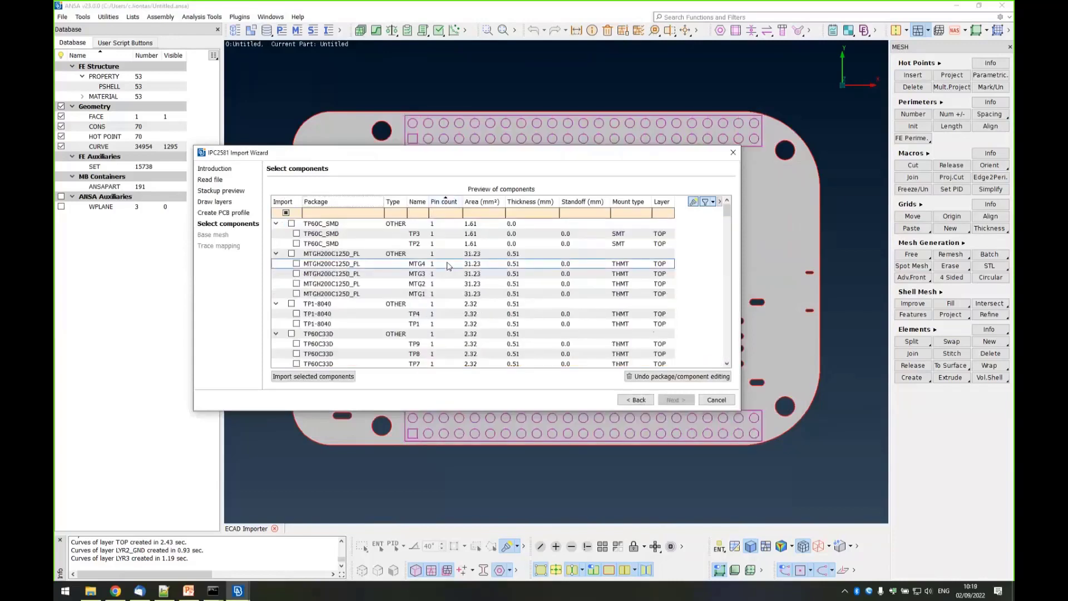
click(447, 201)
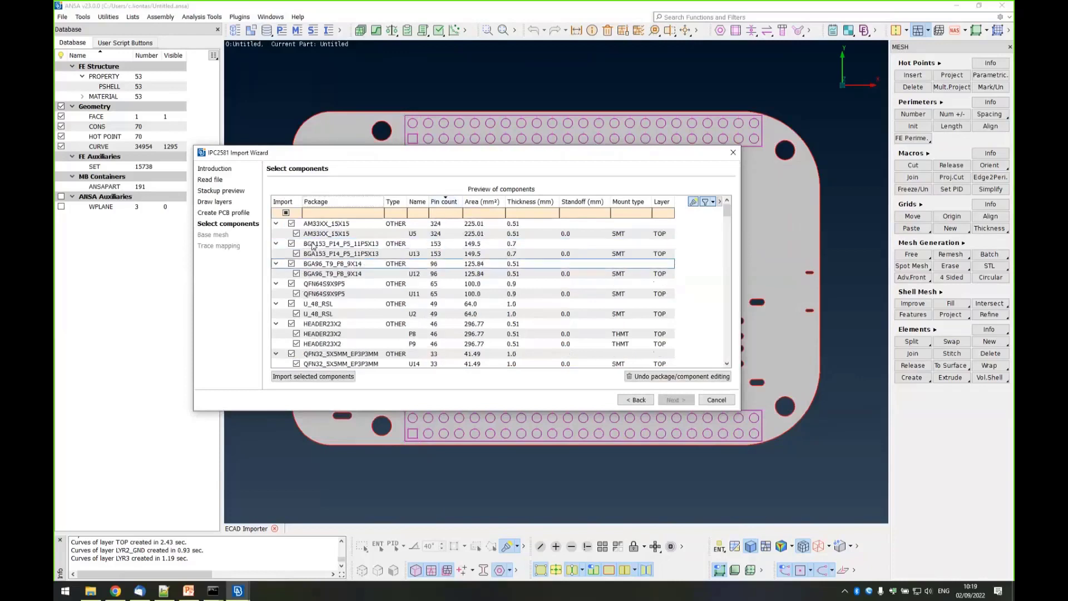
click(705, 202)
Remove all components from the import and mark only package AM33XX_15X15 for import.
click(357, 216)
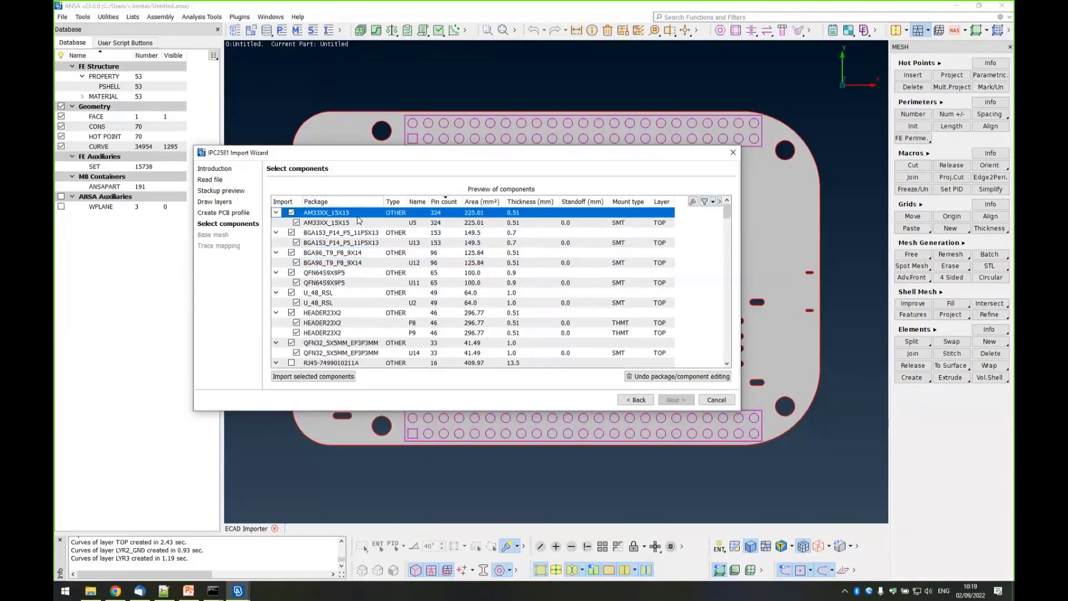
key(ctrl+a)
right_click(358, 216)
click(403, 235)
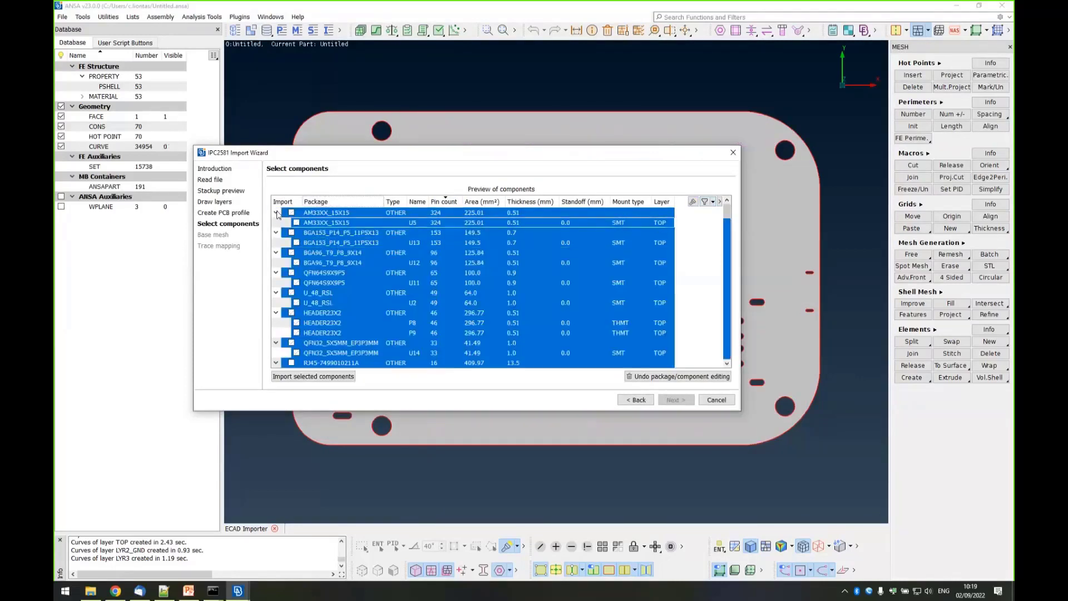
click(291, 212)
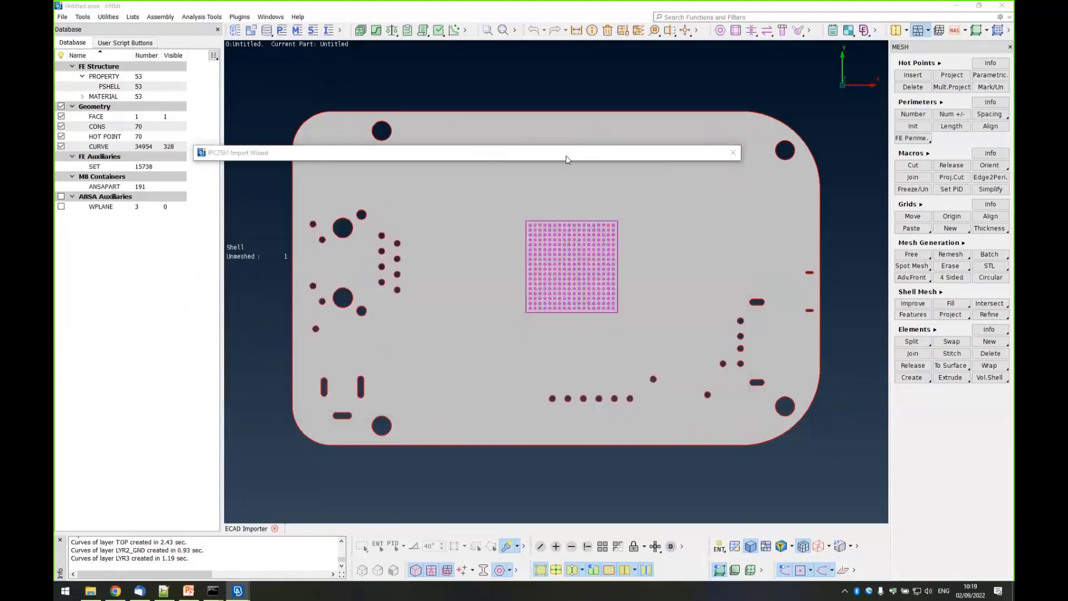
mouse_move(566, 160)
Add package 805 with all its components to the import and check the selected components on the board.
scroll(289, 335, down, 7)
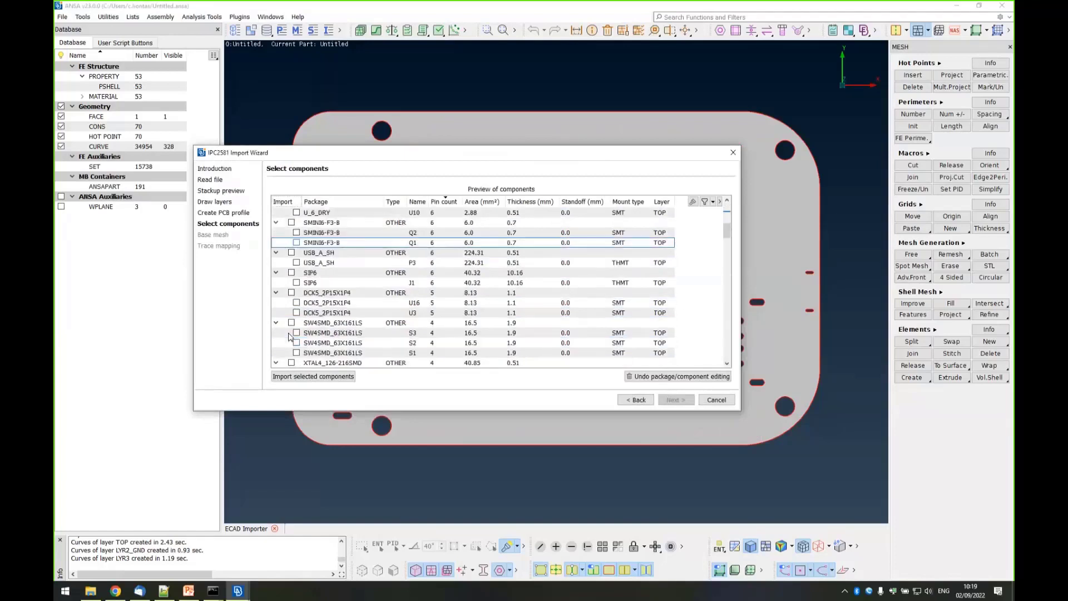
scroll(290, 336, down, 3)
click(290, 334)
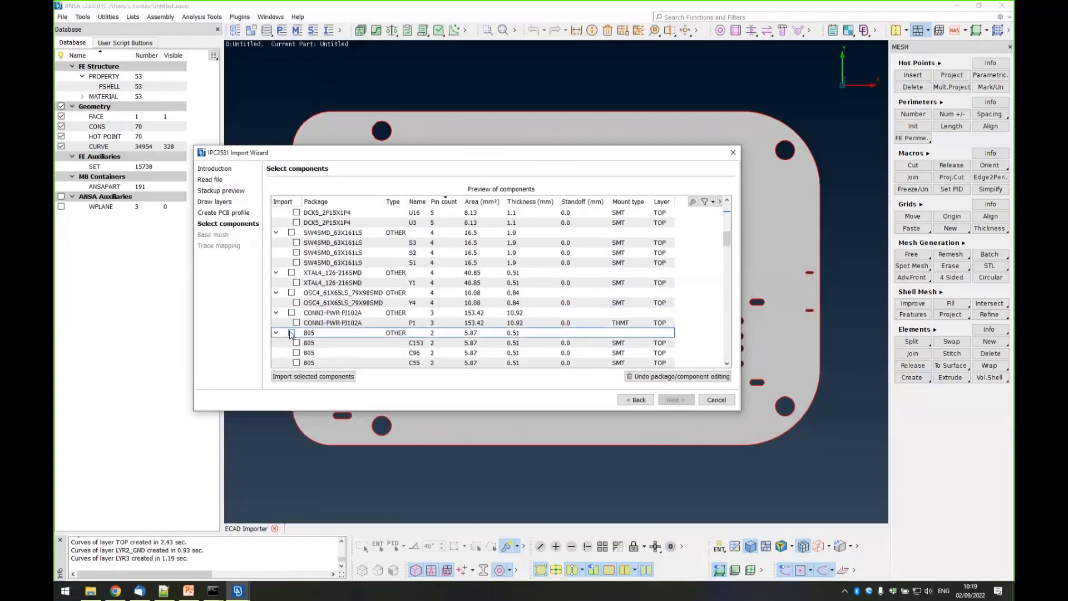
click(290, 334)
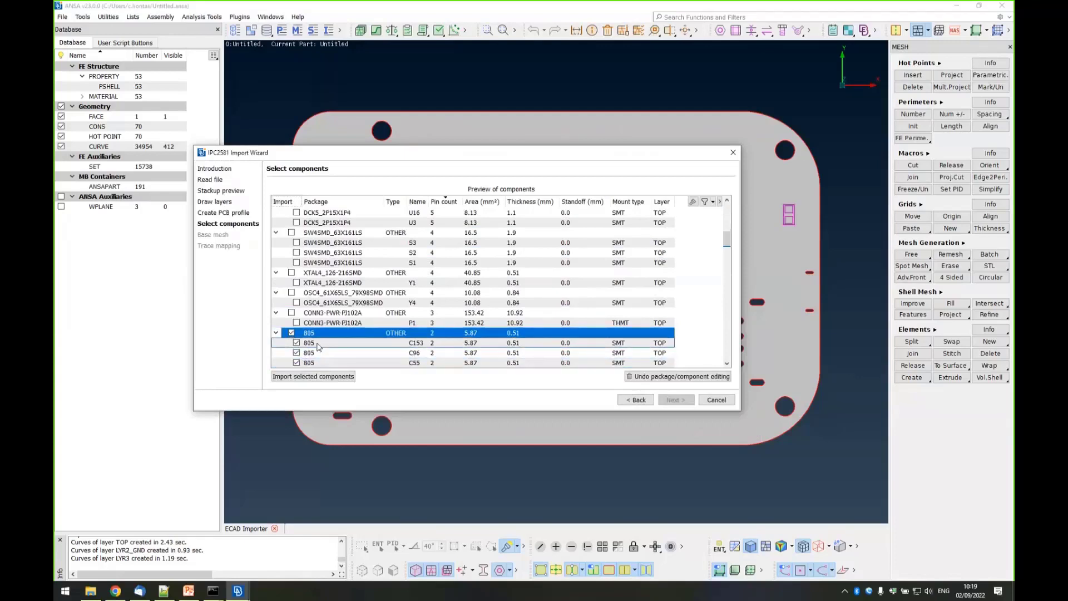
scroll(317, 344, down, 2)
double_click(422, 155)
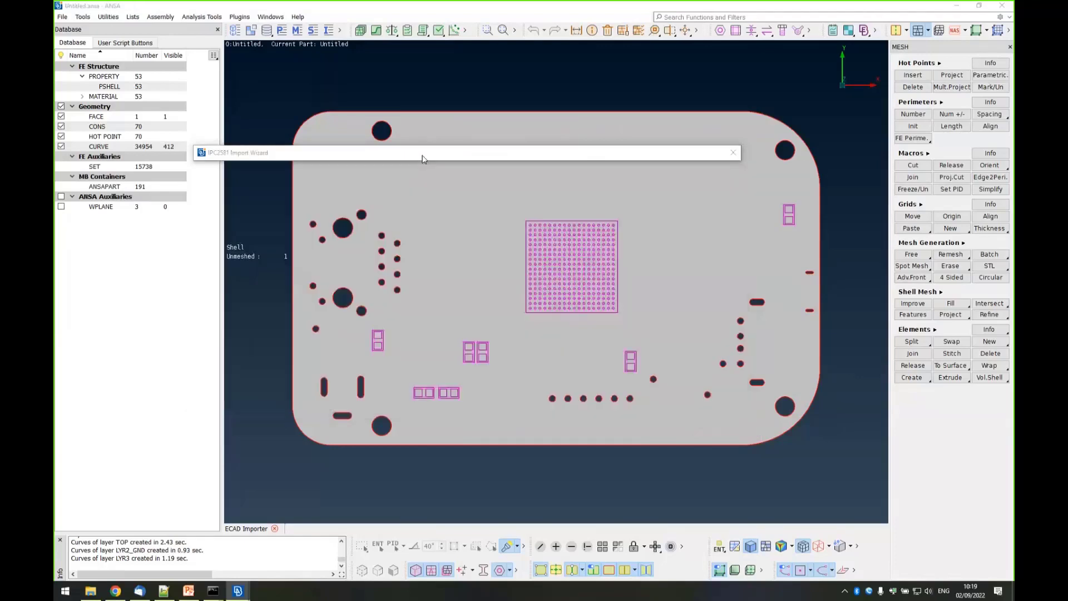
double_click(422, 156)
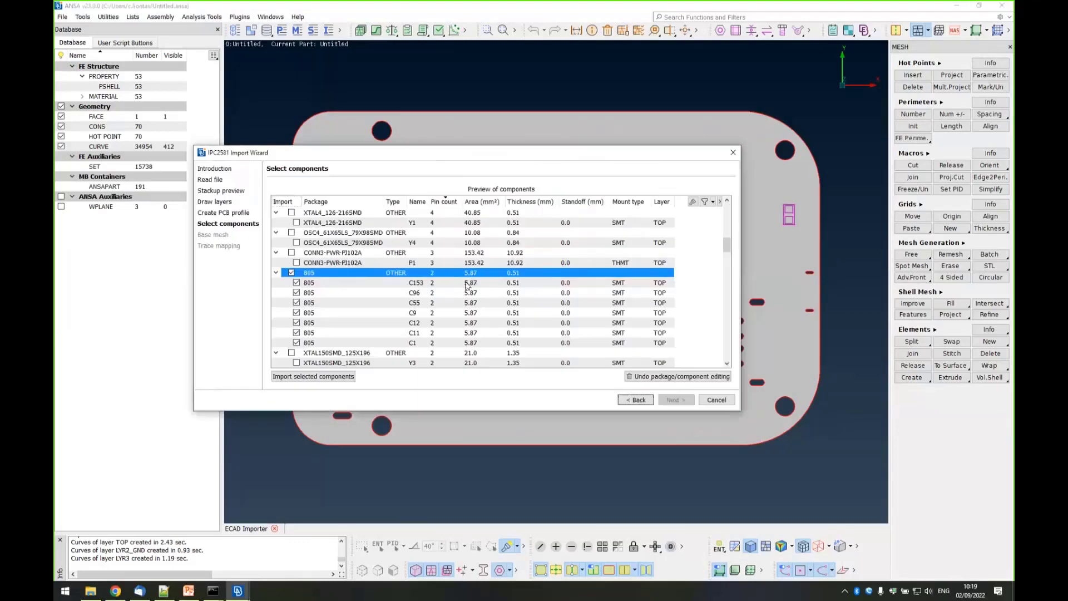
Set the thickness of package 805 to 1.1 mm.
double_click(527, 274)
text(1.1)
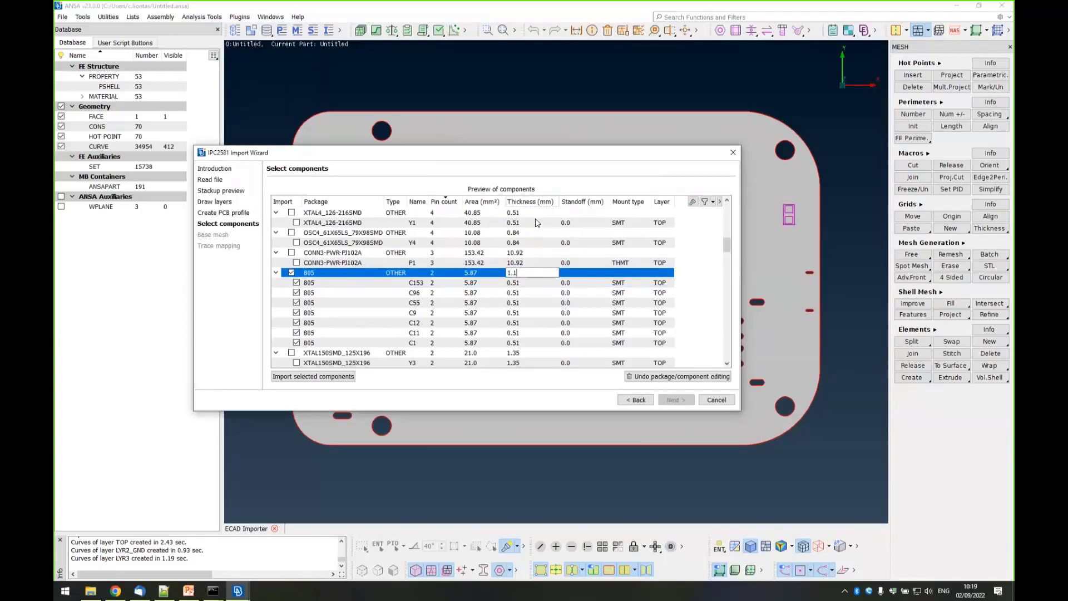
key(Return)
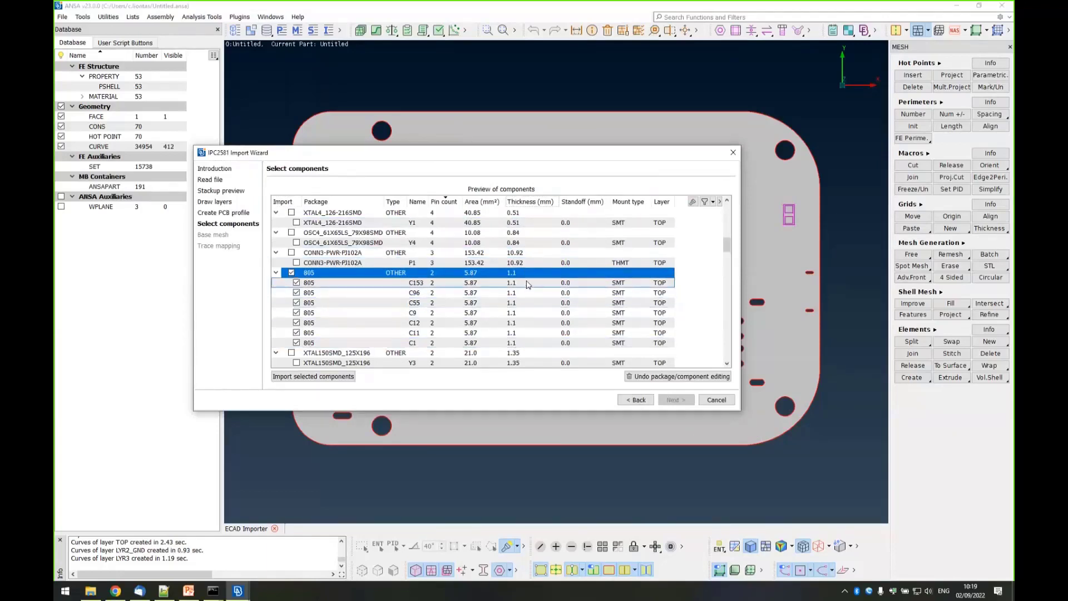
Set the standoff of components C96, C55 and C9 to 1.3 mm.
click(565, 294)
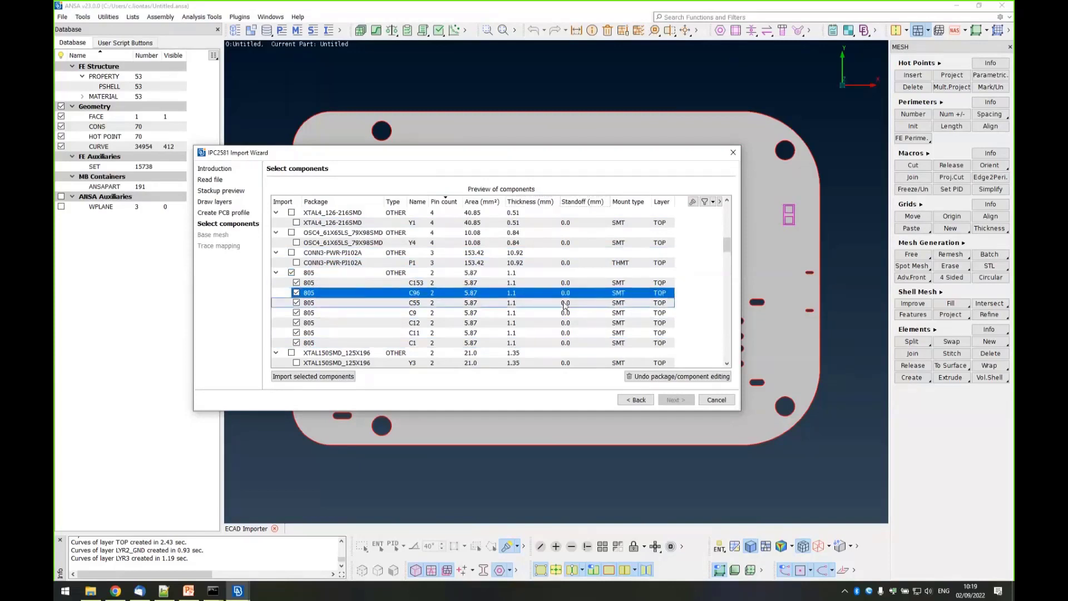
ctrl+click(563, 304)
ctrl+click(563, 313)
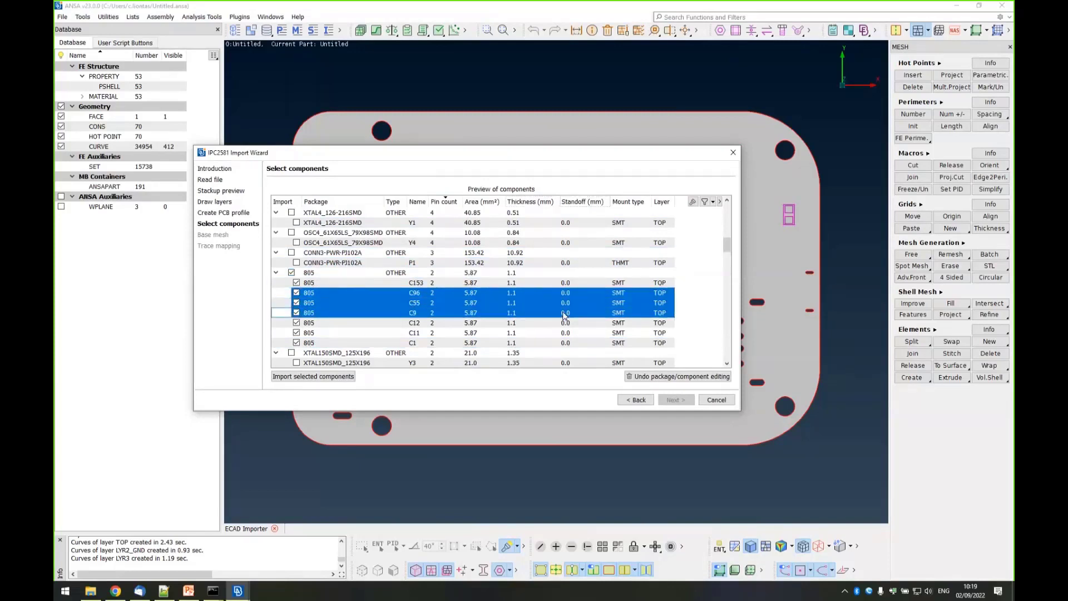
double_click(564, 313)
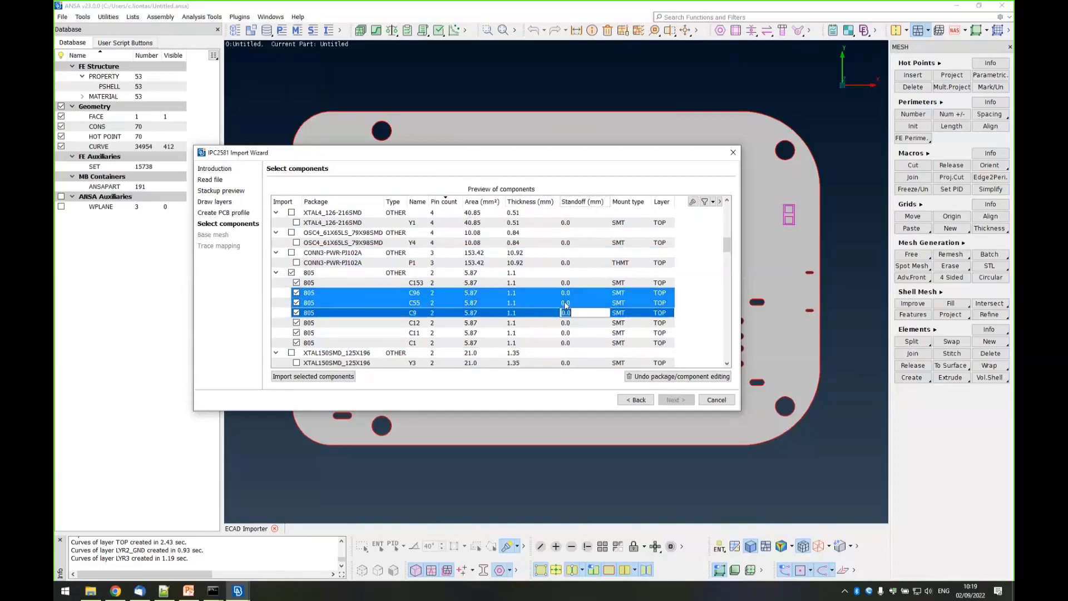
text(1.3)
key(Return)
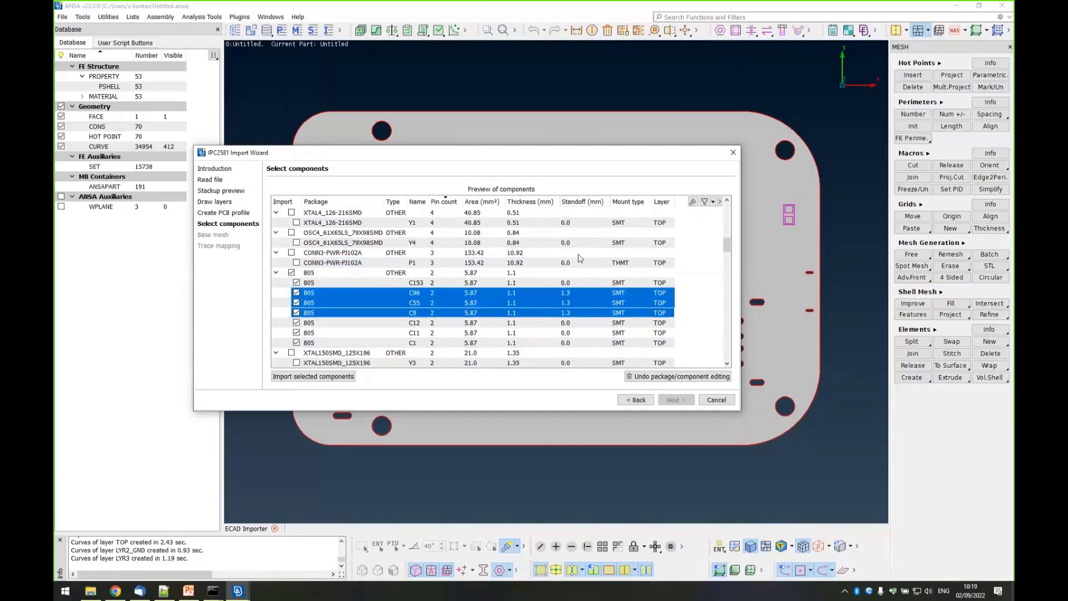
Undo the package and component edits and set the standoff of C96, C55 and C9 to 0 mm.
click(654, 376)
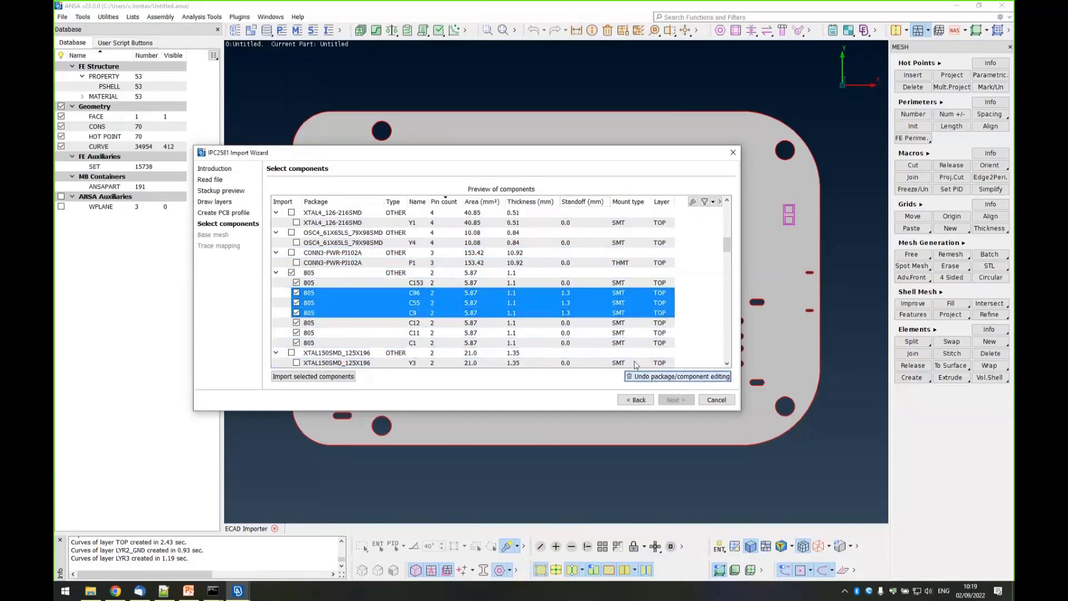
double_click(572, 311)
text(0.)
key(Return)
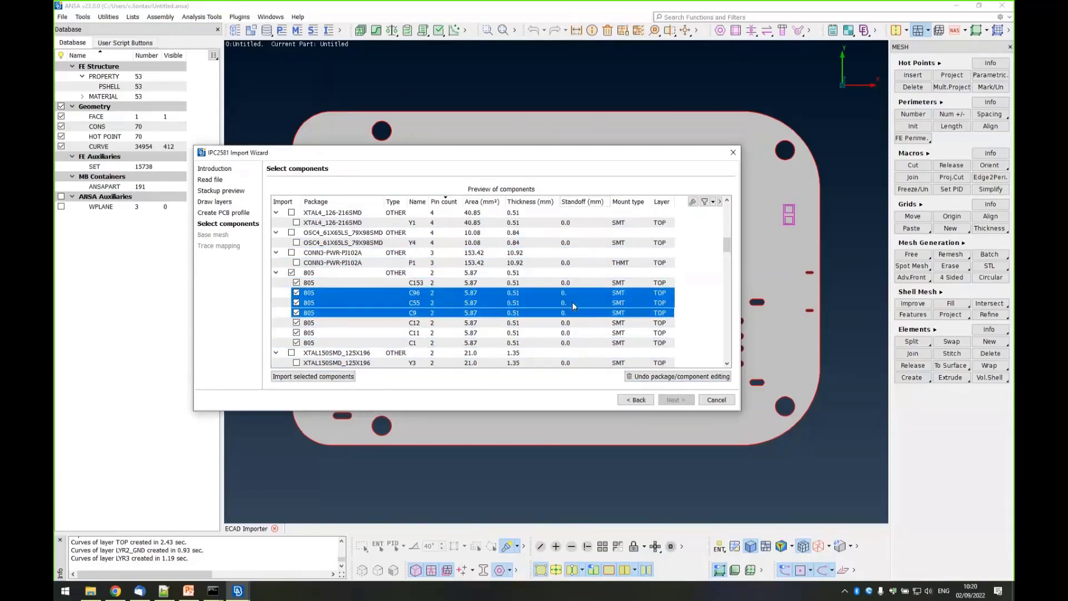
Import the selected components and continue to the base mesh stage of the wizard.
click(335, 377)
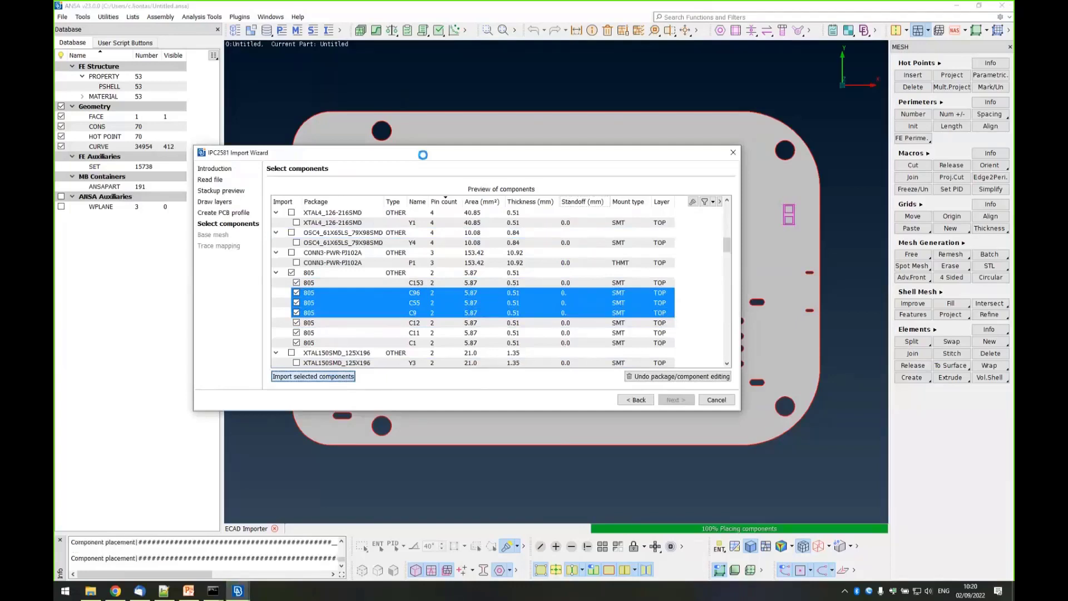
click(676, 400)
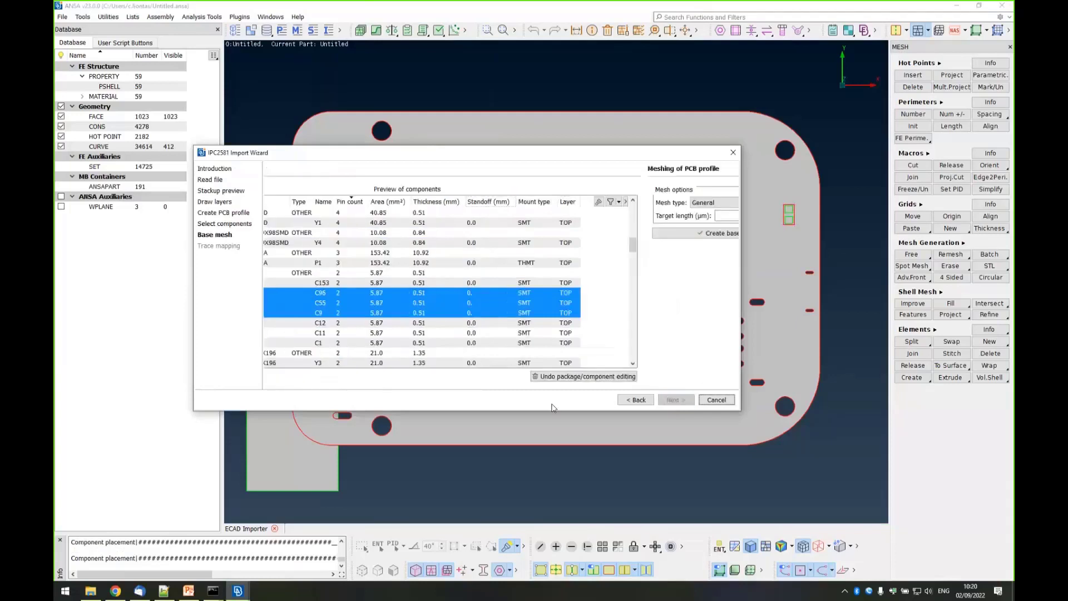
Uncover the board to view the placed components, and open the Model Browser and roll it up.
double_click(419, 158)
click(252, 30)
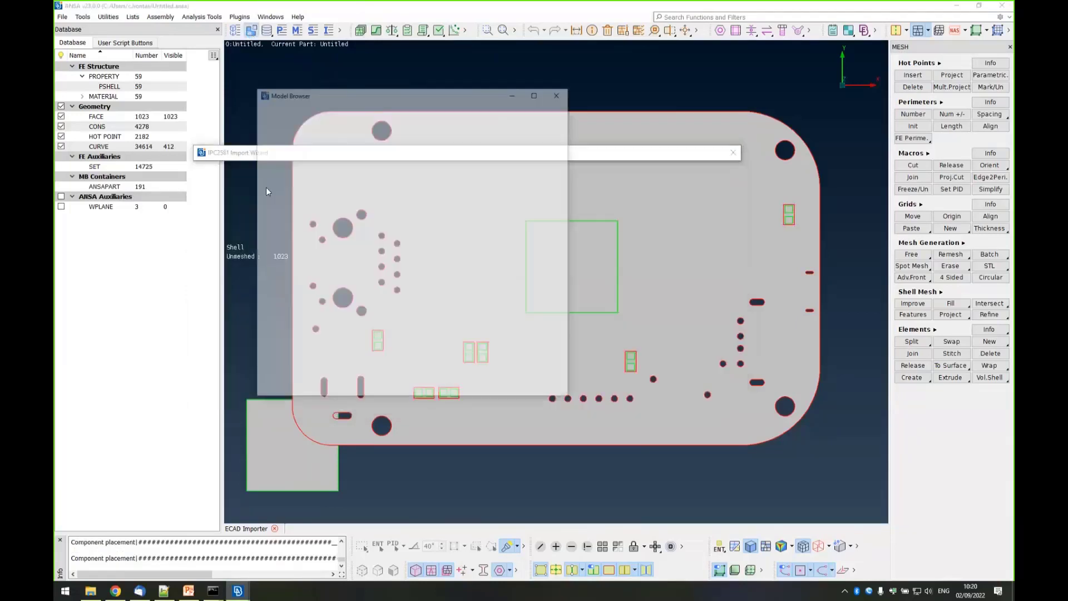
double_click(307, 90)
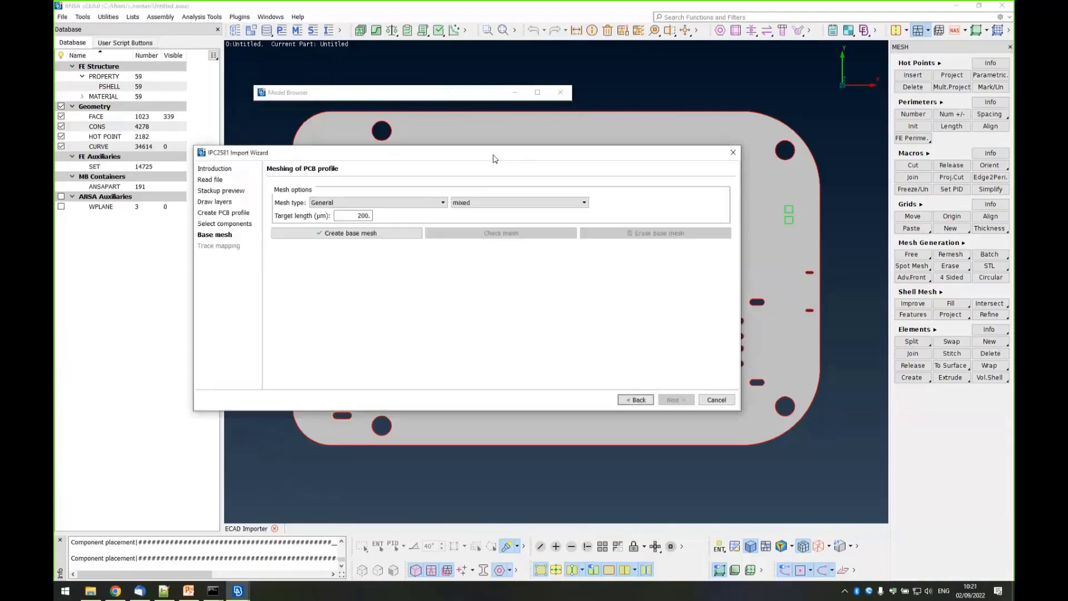
Configure the PCB profile's base mesh as General type with quad elements and a target length of 500 µm.
click(390, 204)
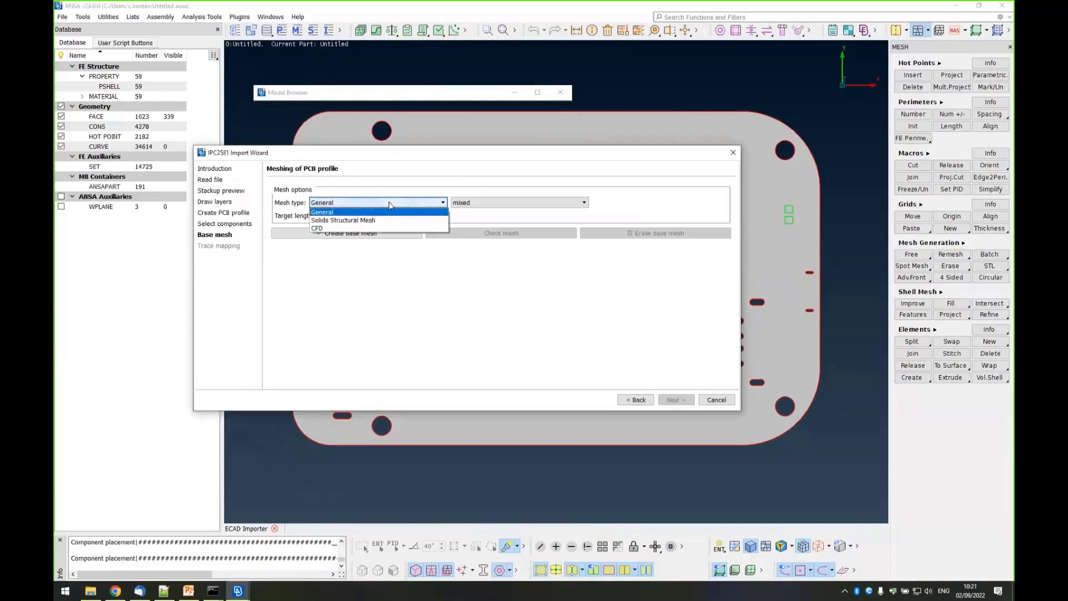
click(361, 211)
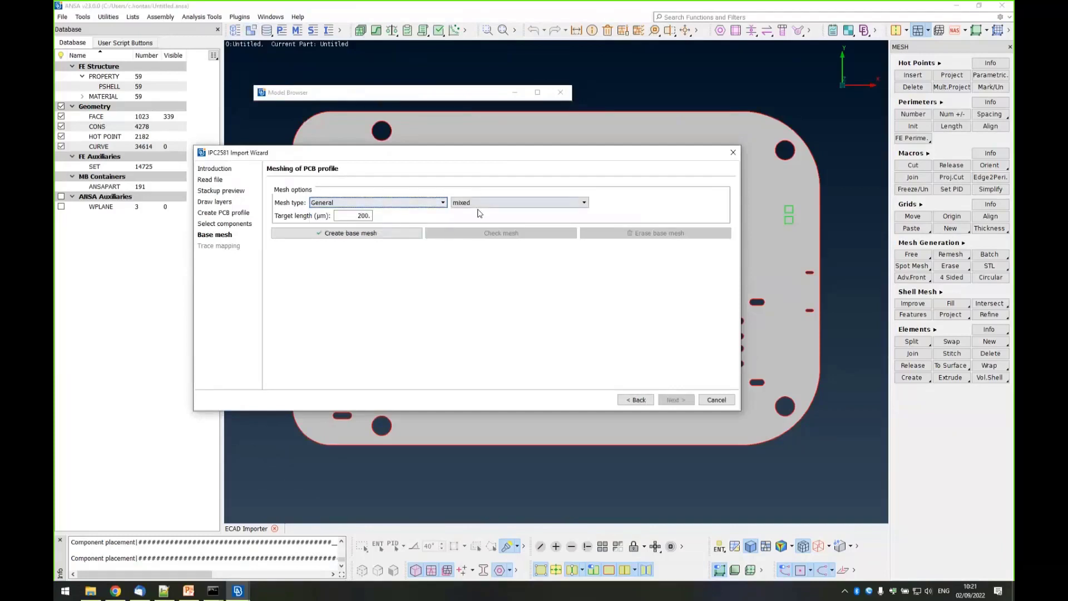
click(484, 202)
click(481, 220)
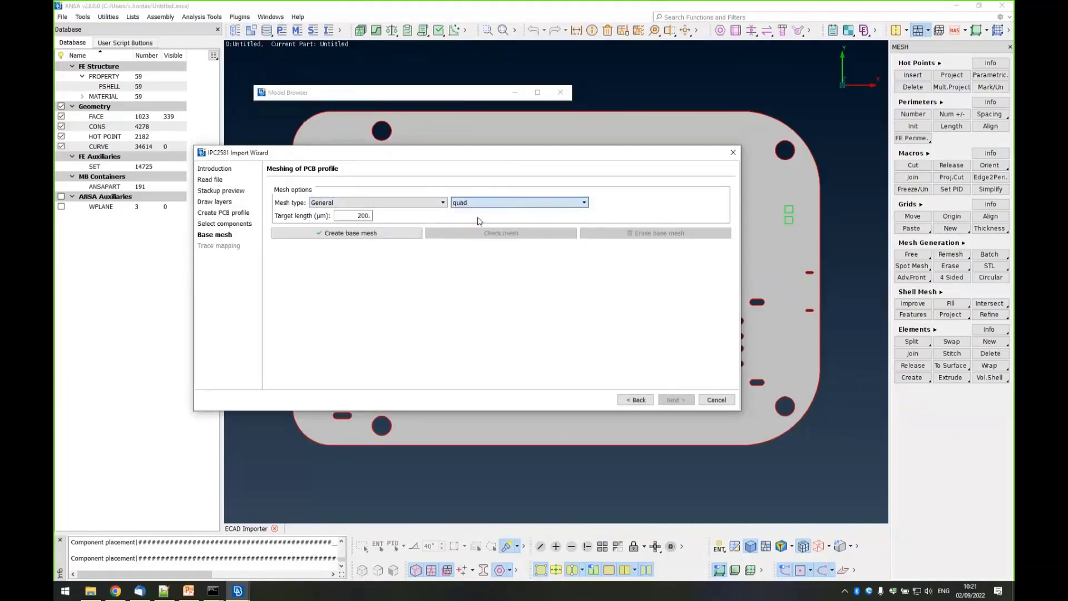
double_click(339, 216)
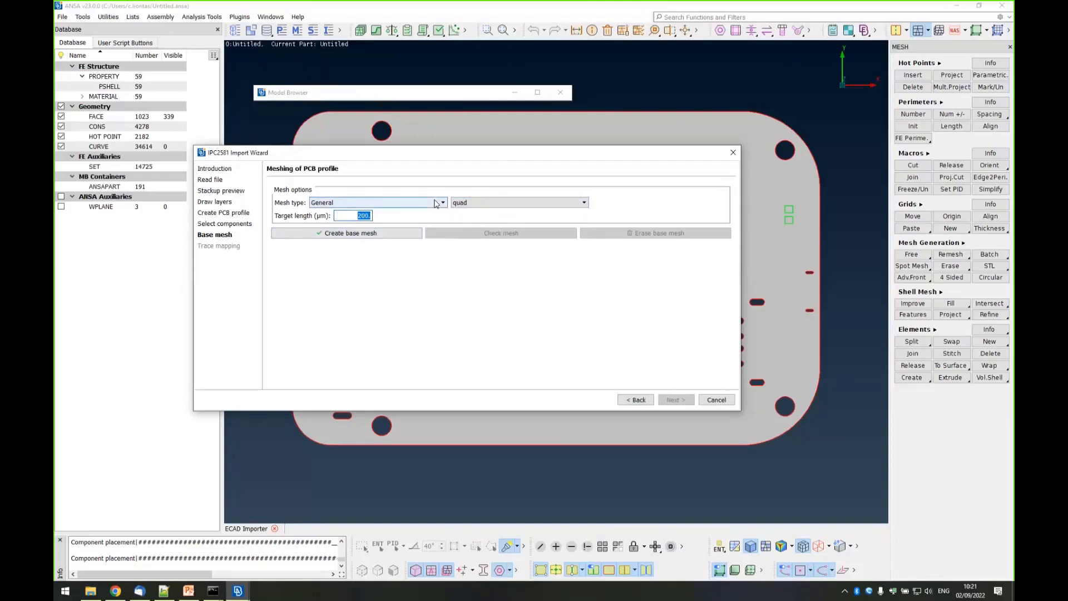
text(500)
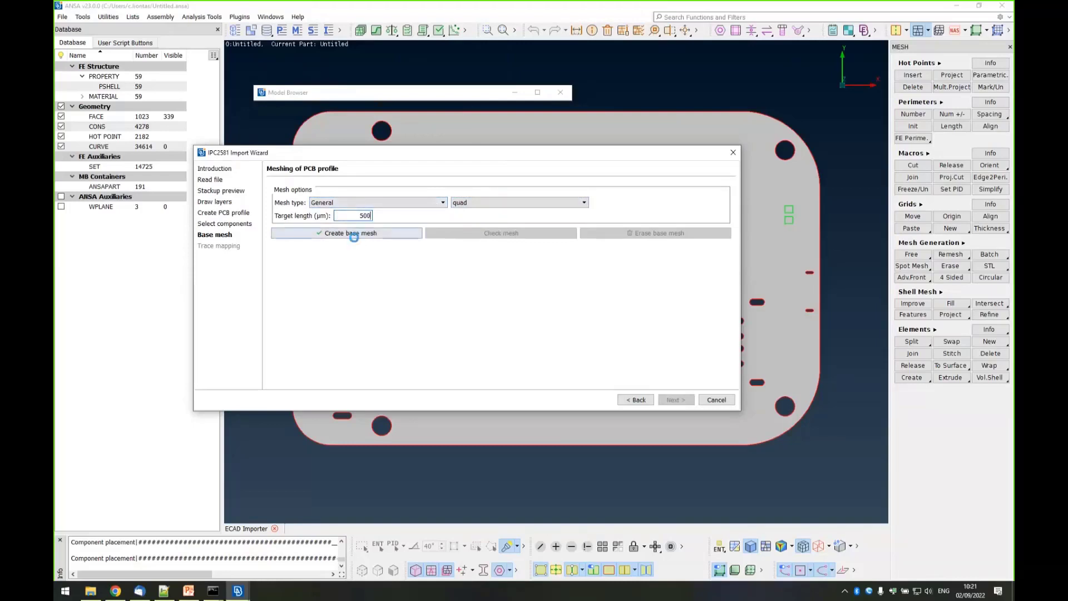
Create the base mesh of the PCB profile and inspect the elements around the central component's pads.
click(351, 234)
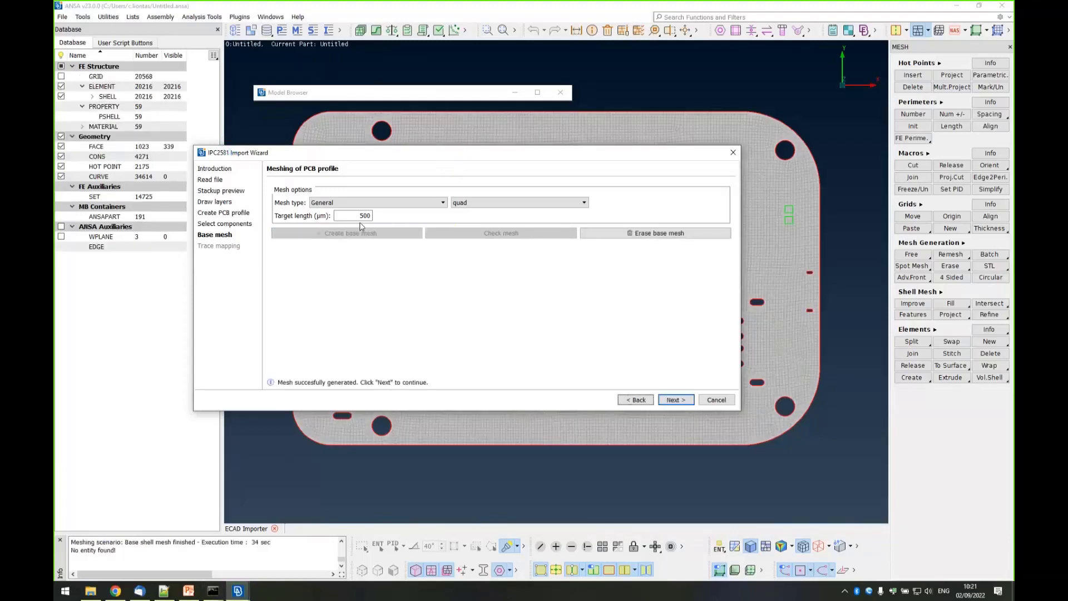
double_click(399, 157)
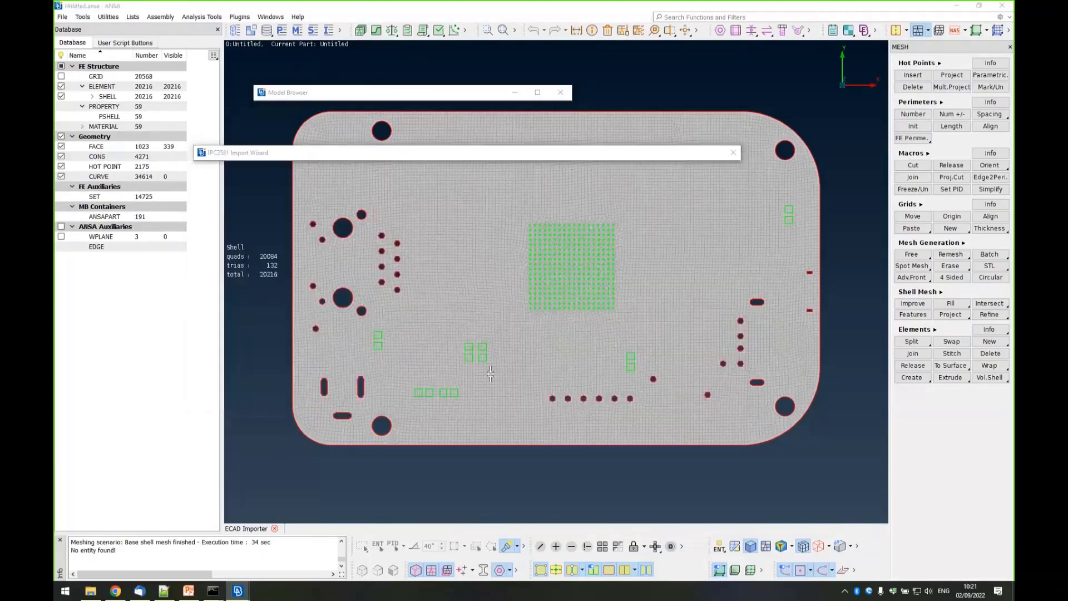
scroll(547, 253, up, 10)
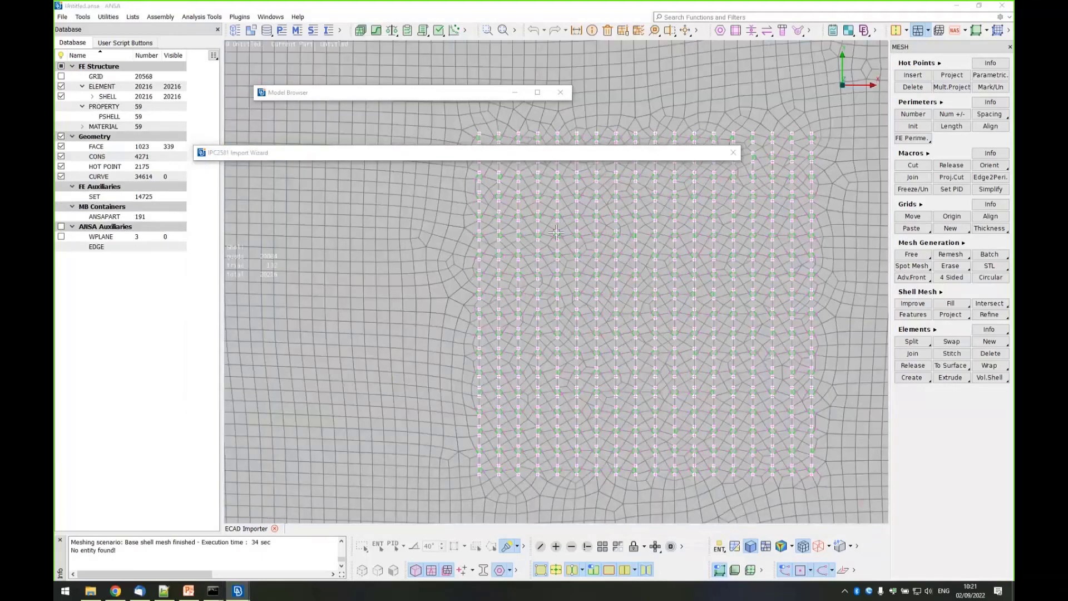
key(f)
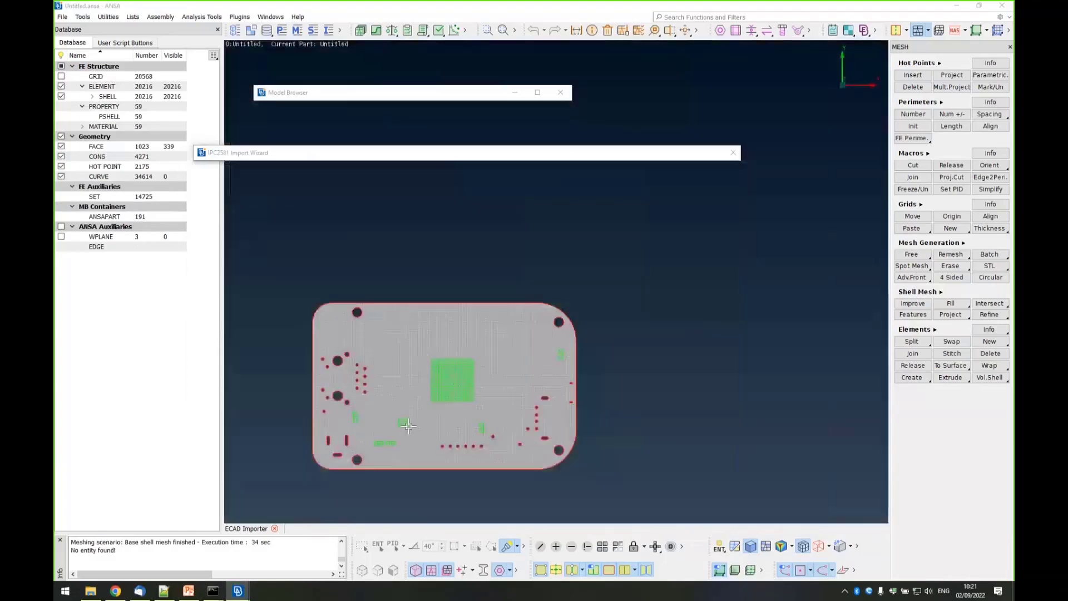
scroll(404, 439, up, 10)
scroll(404, 439, down, 10)
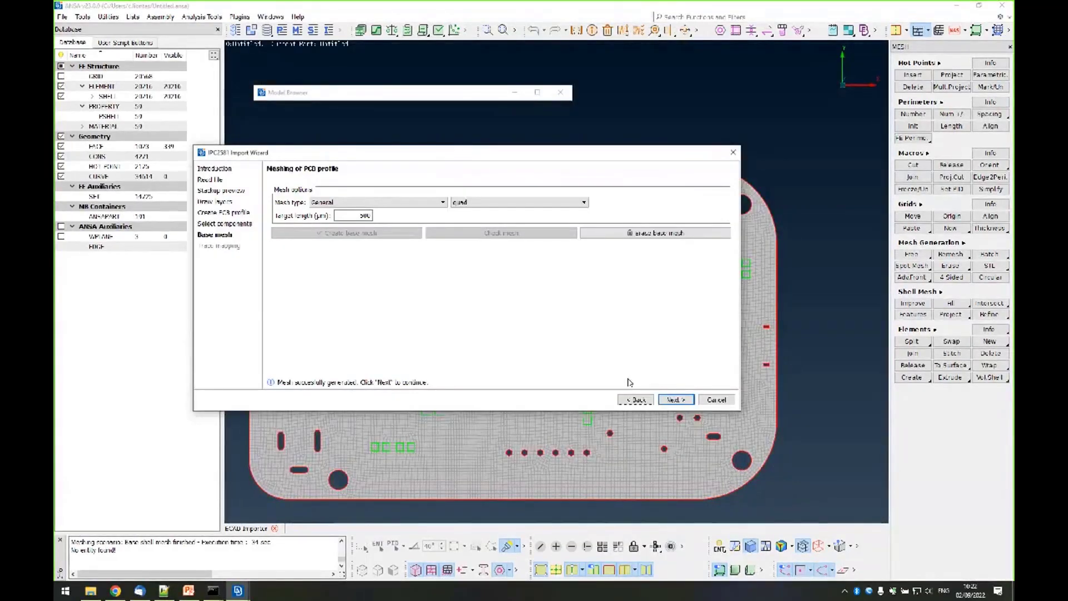
Continue to the trace mapping stage, show its advanced options and preview the mesh discretization error.
click(676, 399)
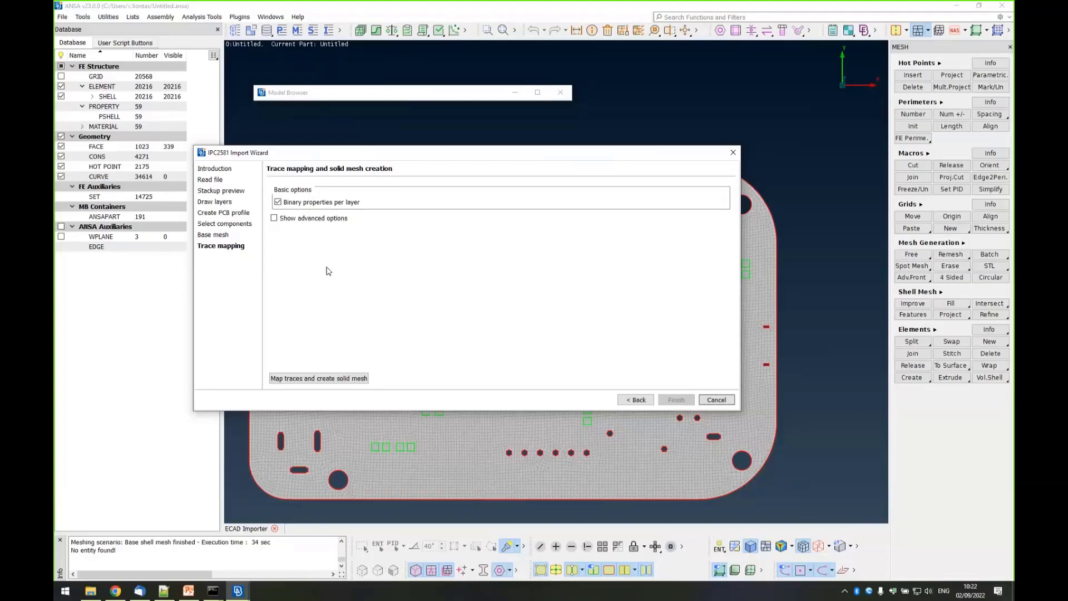
click(316, 219)
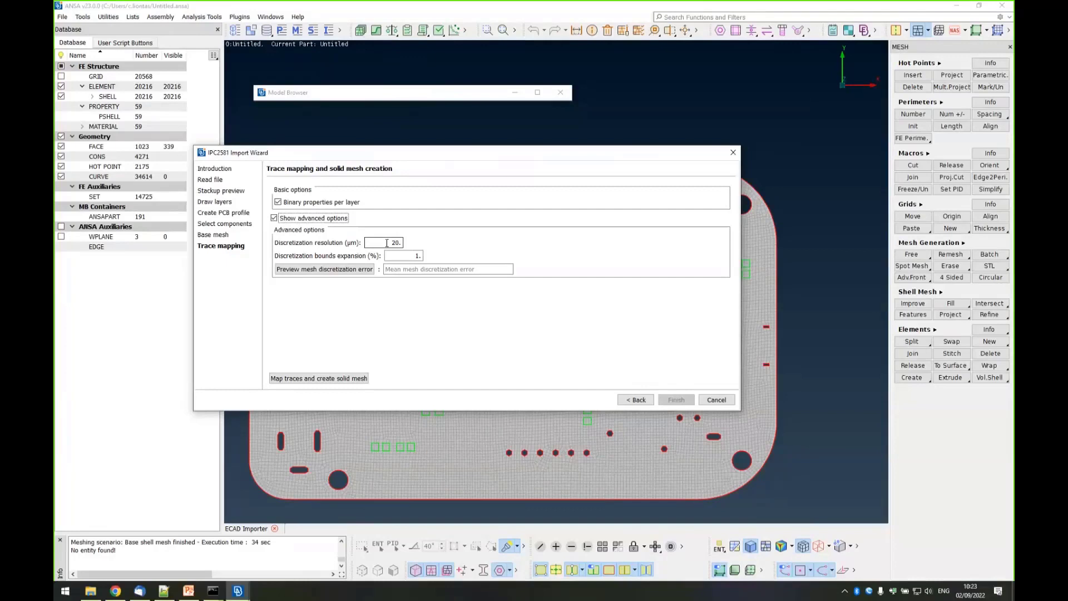
click(323, 269)
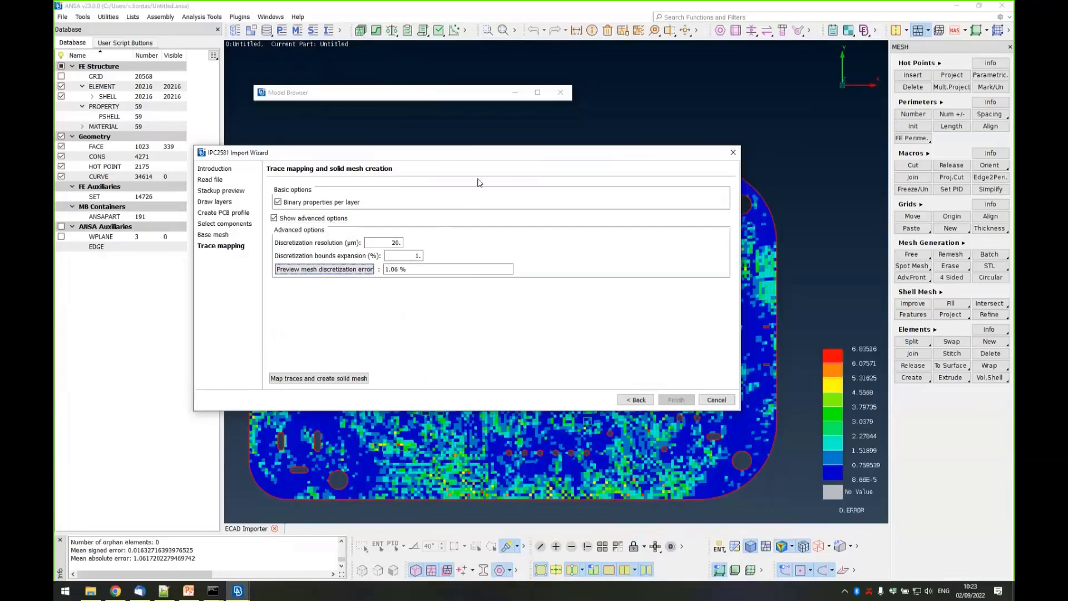
Examine the discretization error plot over the board, and start mapping the traces and creating the solid mesh.
double_click(489, 154)
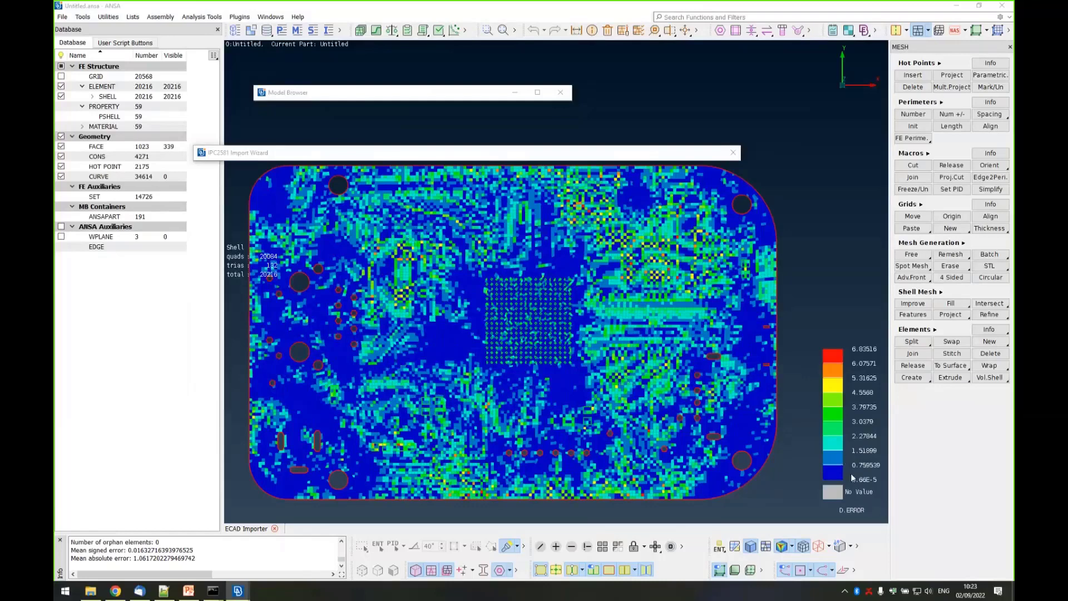
click(341, 154)
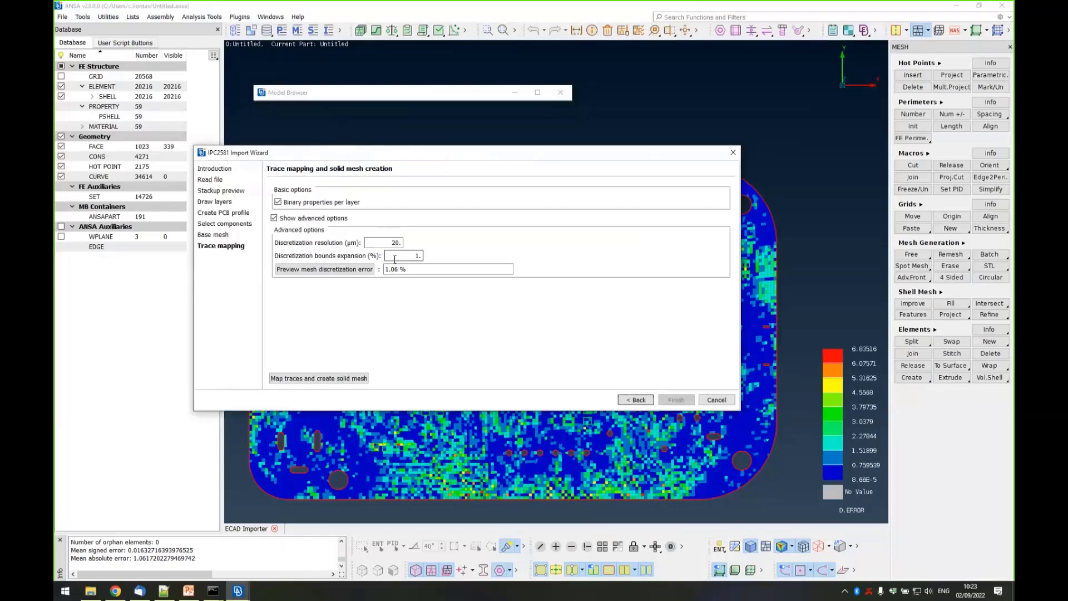
click(393, 155)
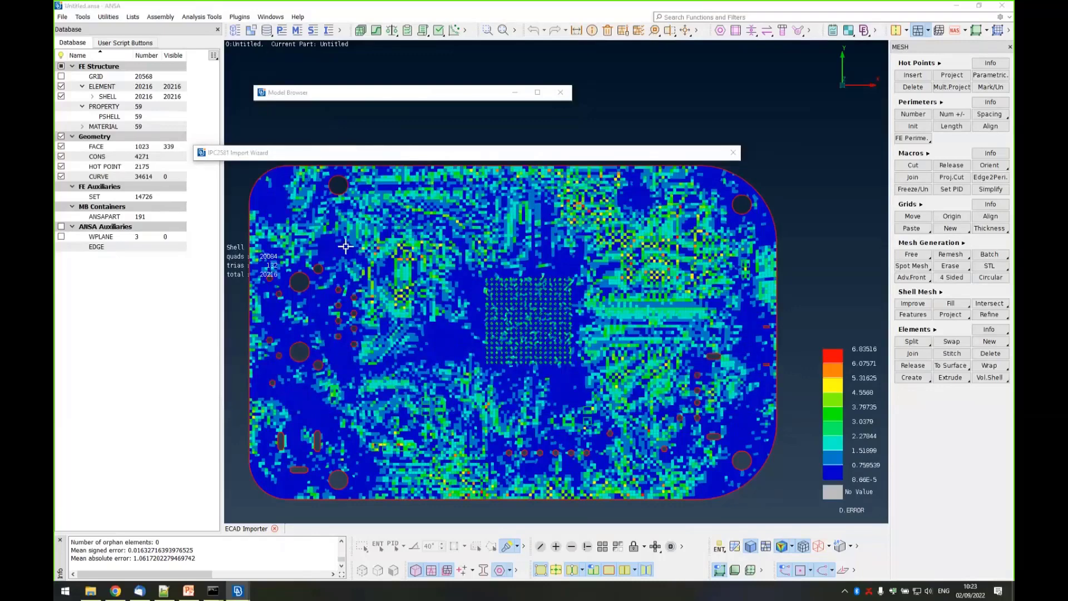
scroll(368, 246, up, 8)
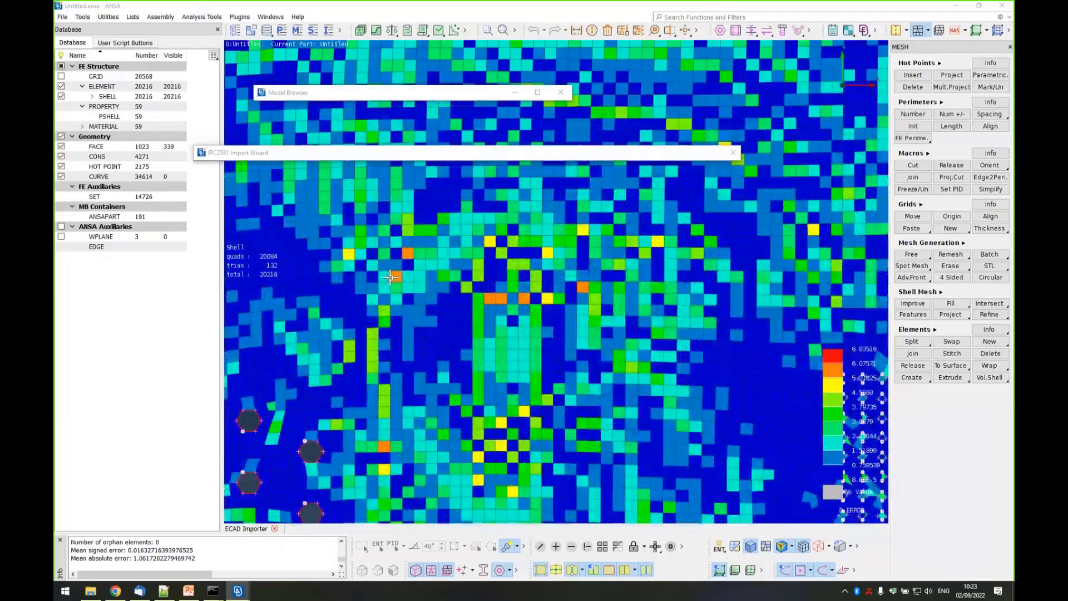
scroll(390, 277, down, 8)
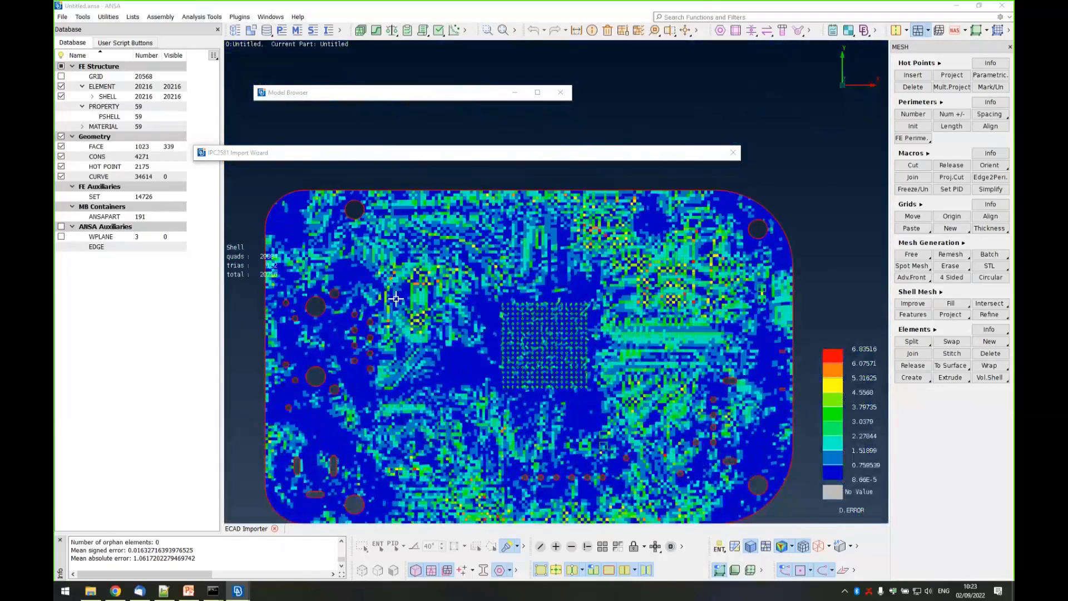
click(432, 153)
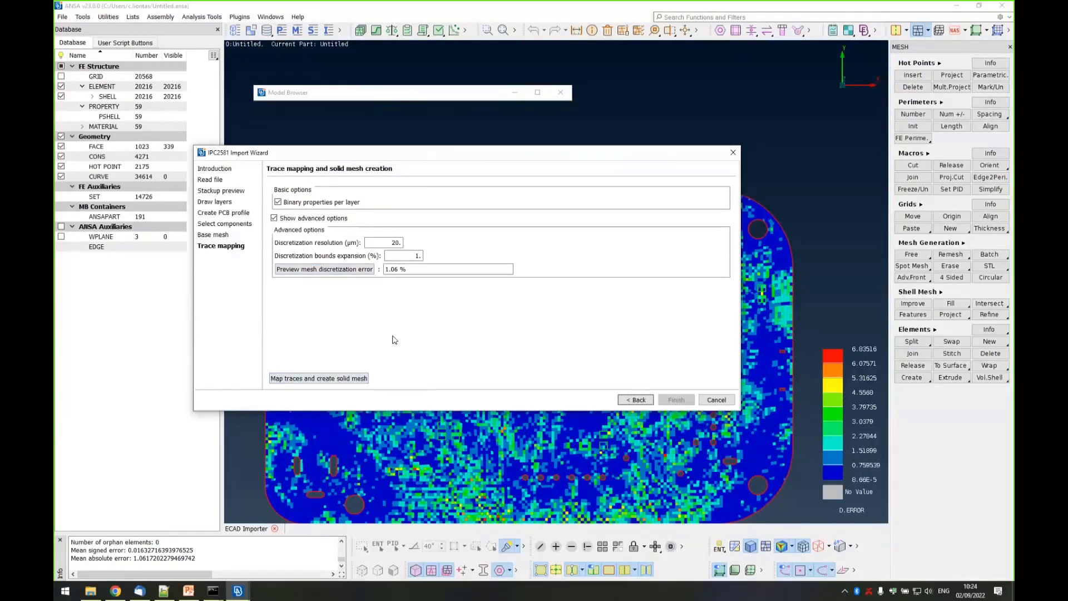
click(346, 380)
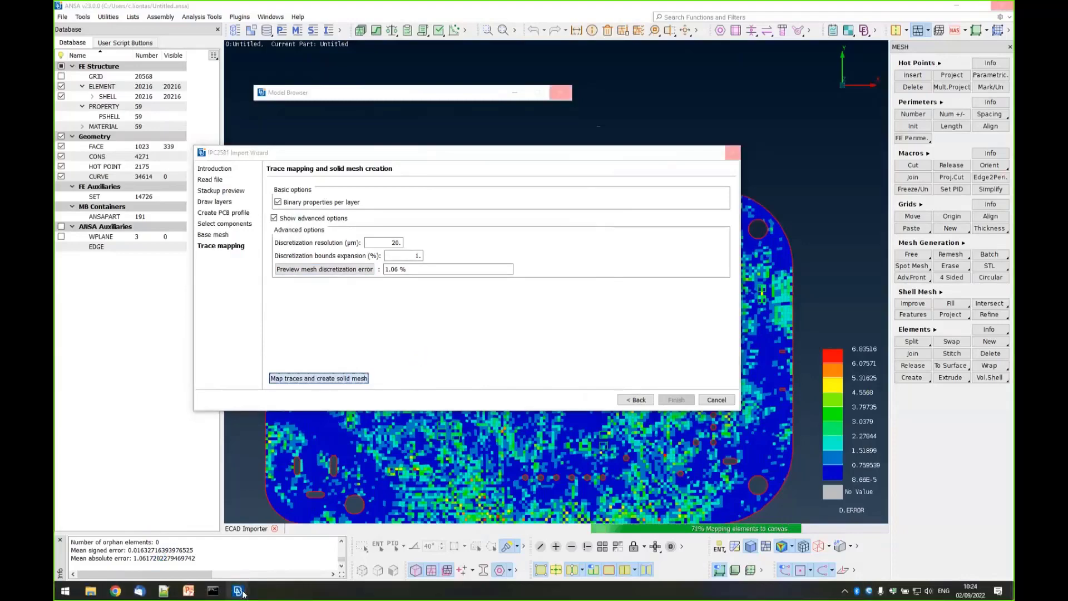
Switch to the ANSA session with BeagleBone_Level3, hide the curves and show the board from above, coloured by property.
mouse_move(239, 593)
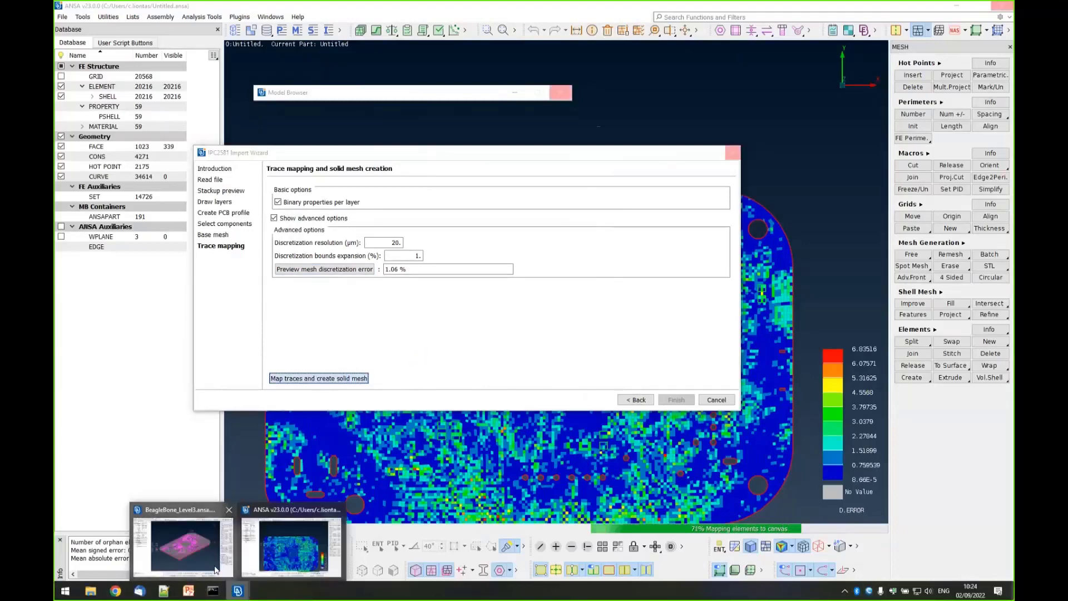
click(215, 571)
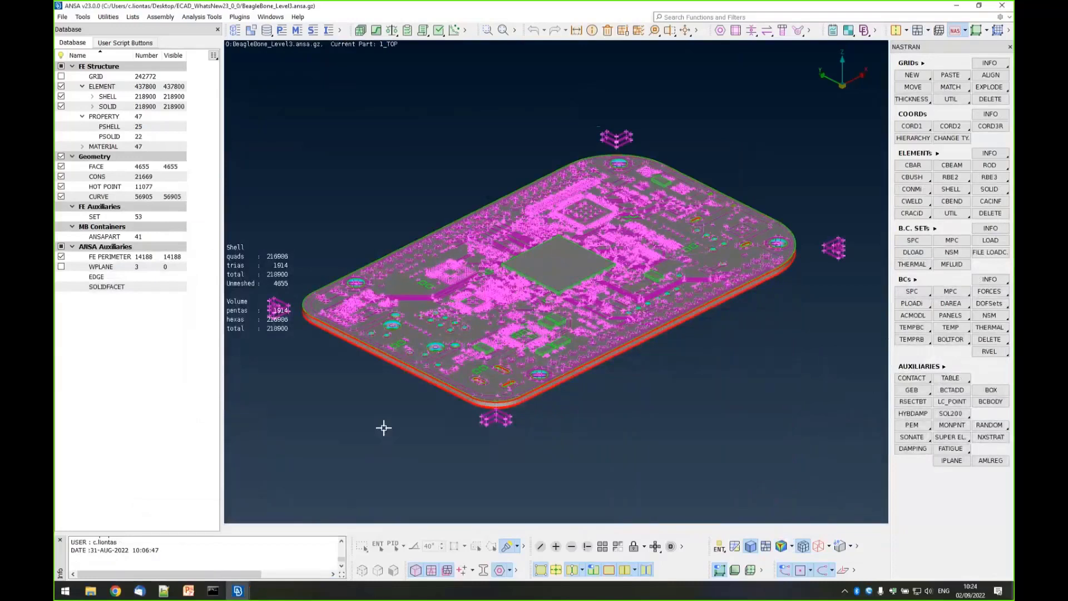
click(824, 574)
key(F1)
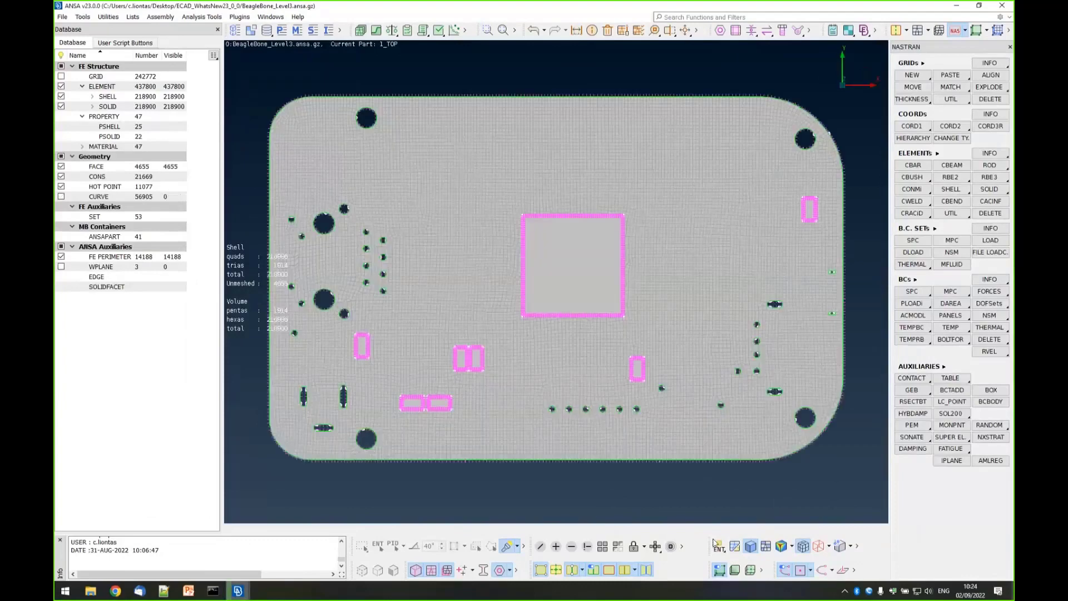
click(719, 546)
click(730, 479)
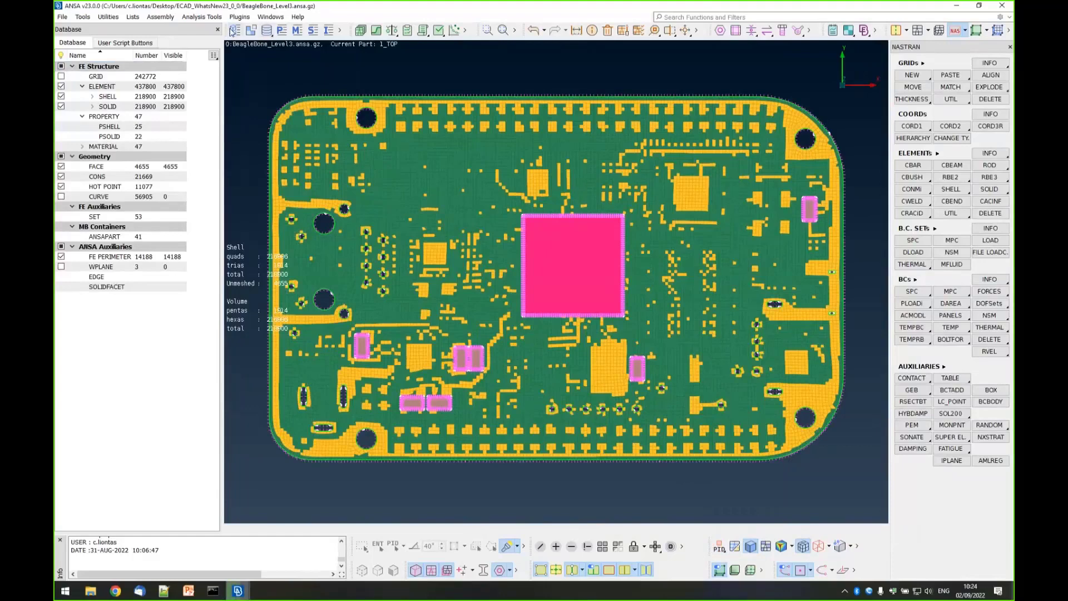
Hide the PCB components part group and all geometry faces so only the board's mesh is displayed.
click(251, 30)
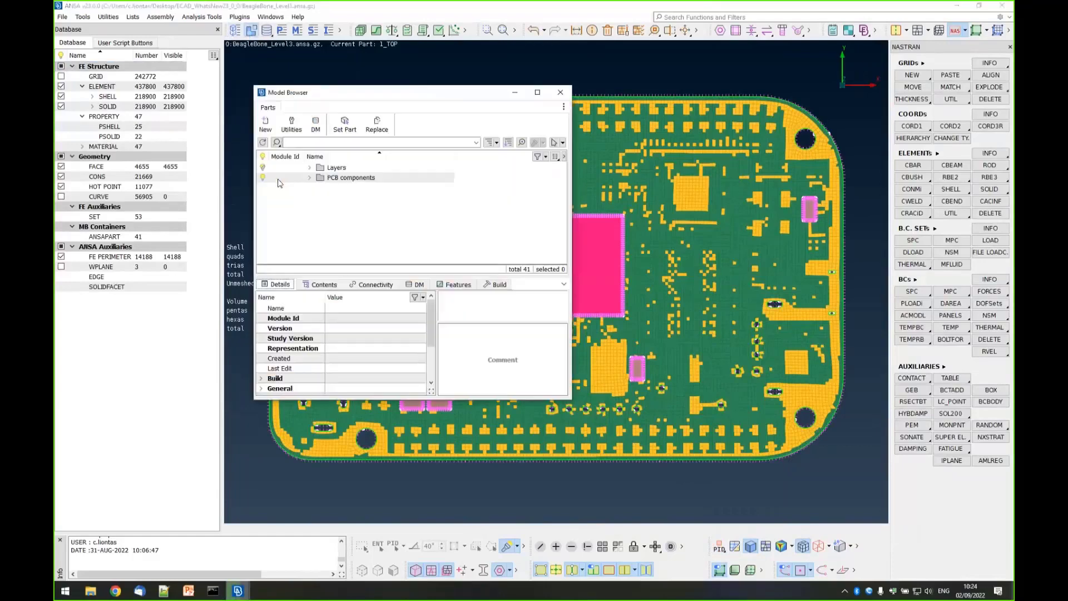
click(263, 177)
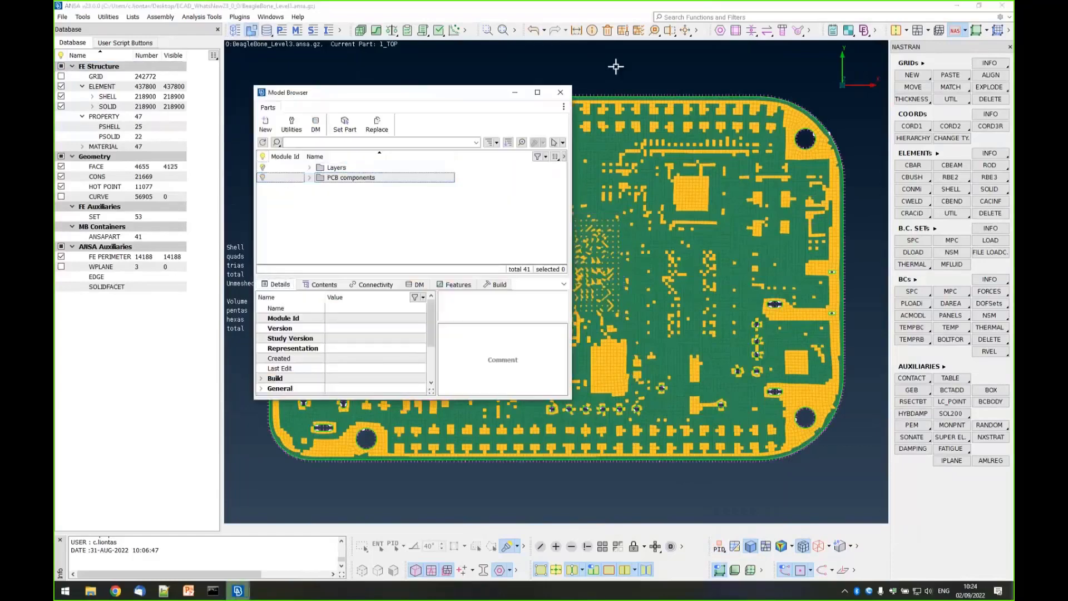
click(564, 93)
click(62, 77)
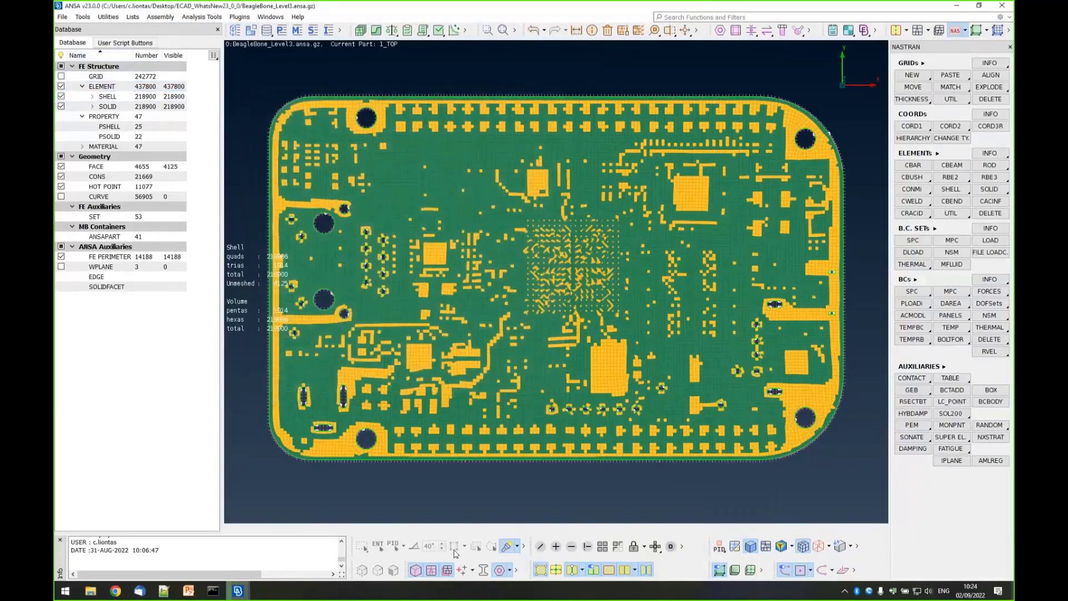
click(539, 569)
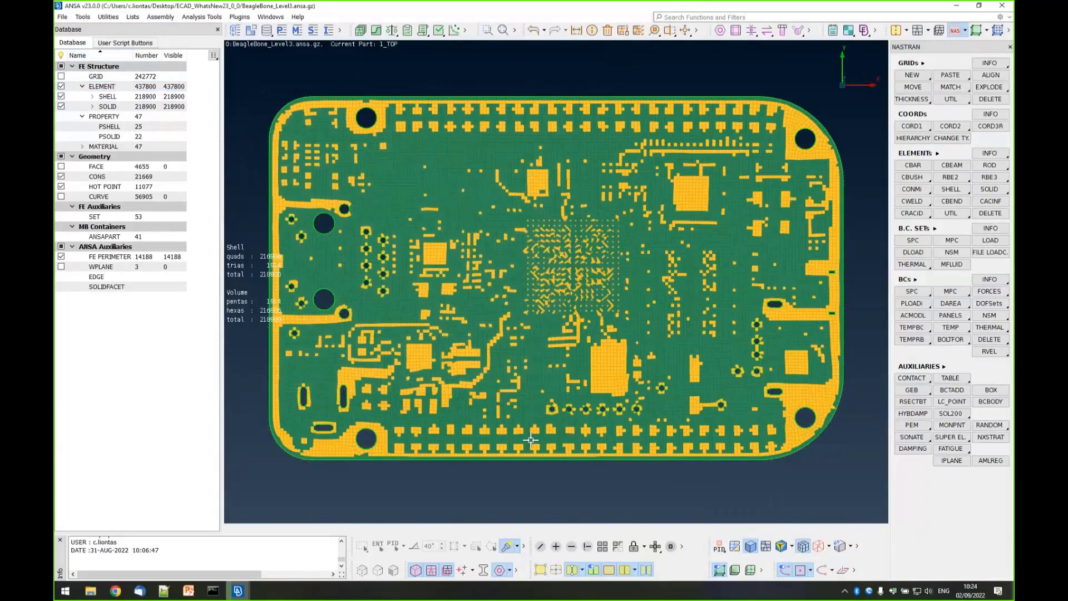
Isolate the elements of the board's upper-left area and inspect the solid mesh from several angles.
click(541, 547)
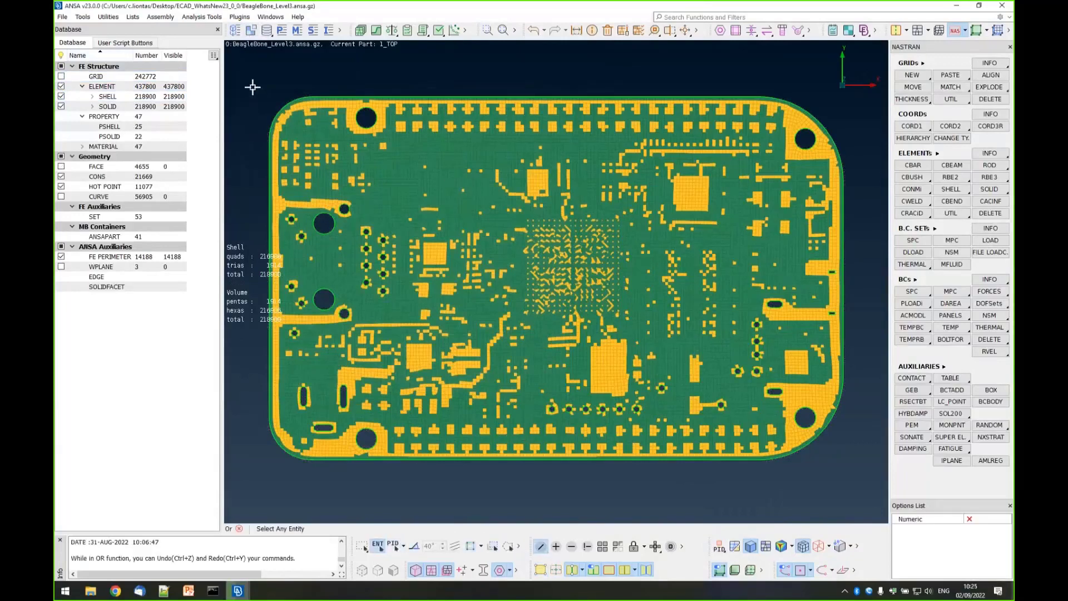
drag(248, 76, 430, 257)
ctrl+drag(393, 193, 398, 220)
scroll(401, 271, up, 6)
scroll(401, 271, down, 2)
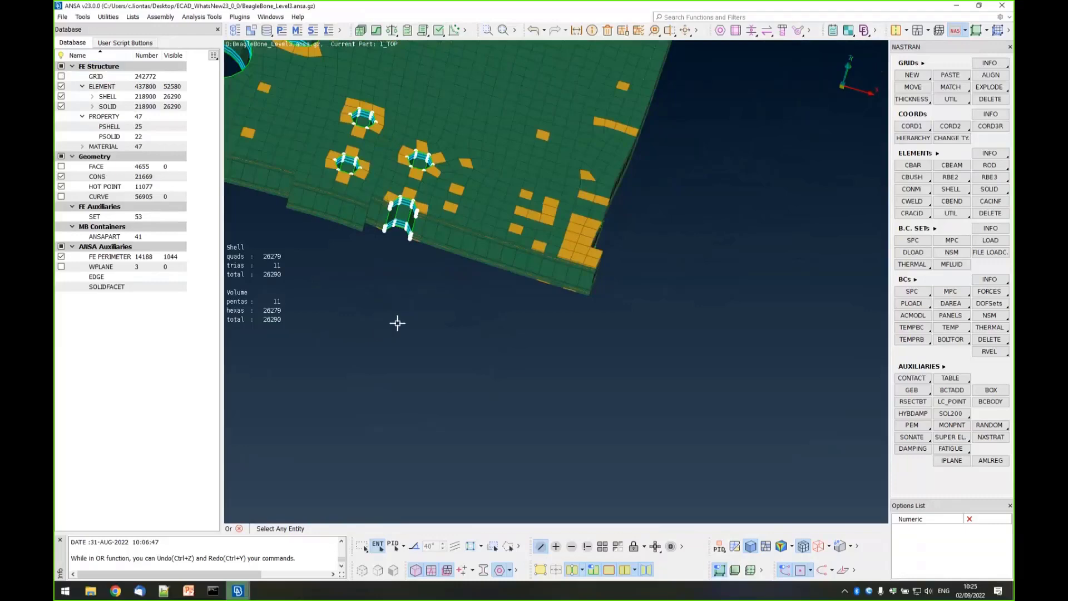
mouse_move(628, 332)
ctrl+mouse_down()
mouse_move(597, 302)
mouse_move(642, 327)
mouse_move(642, 339)
ctrl+mouse_up()
scroll(642, 340, down, 5)
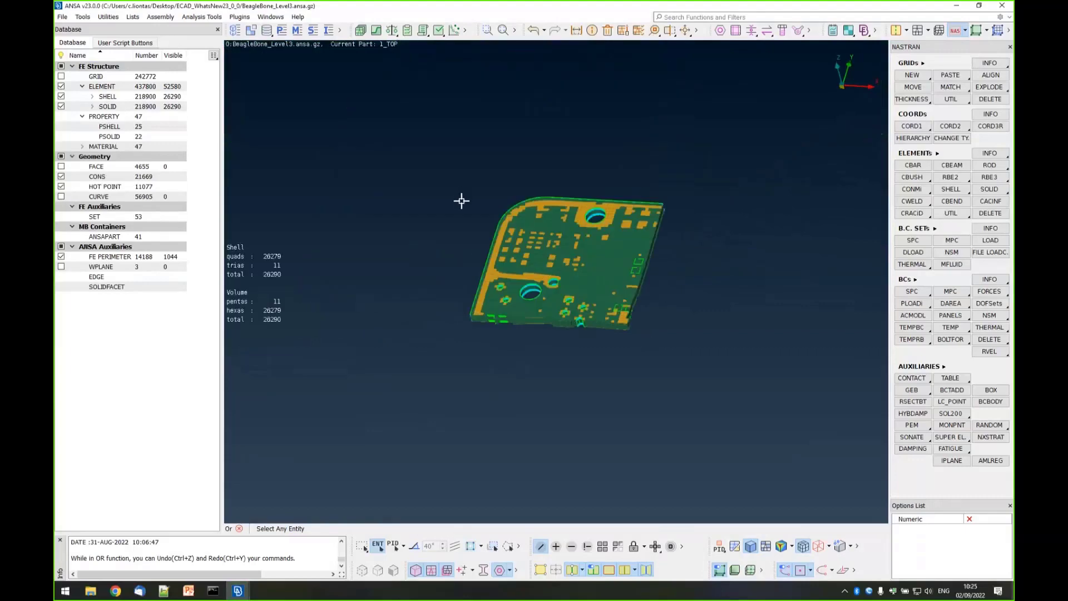
scroll(466, 220, up, 4)
key(F1)
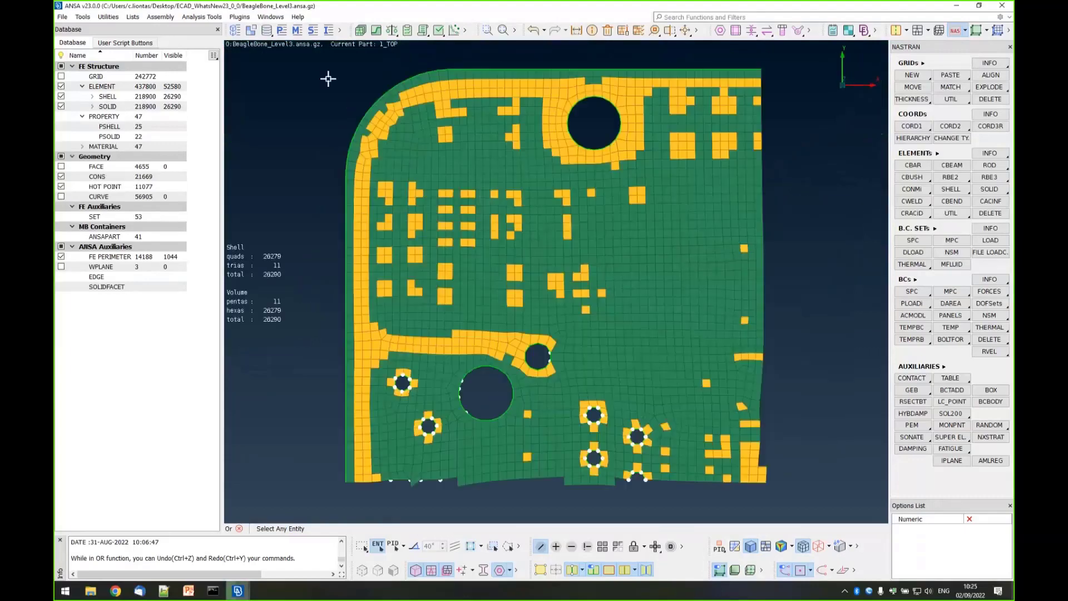
Isolate a smaller piece at the rounded board corner to view its layers, and restore all elements to view.
drag(323, 74, 417, 220)
ctrl+drag(468, 274, 618, 468)
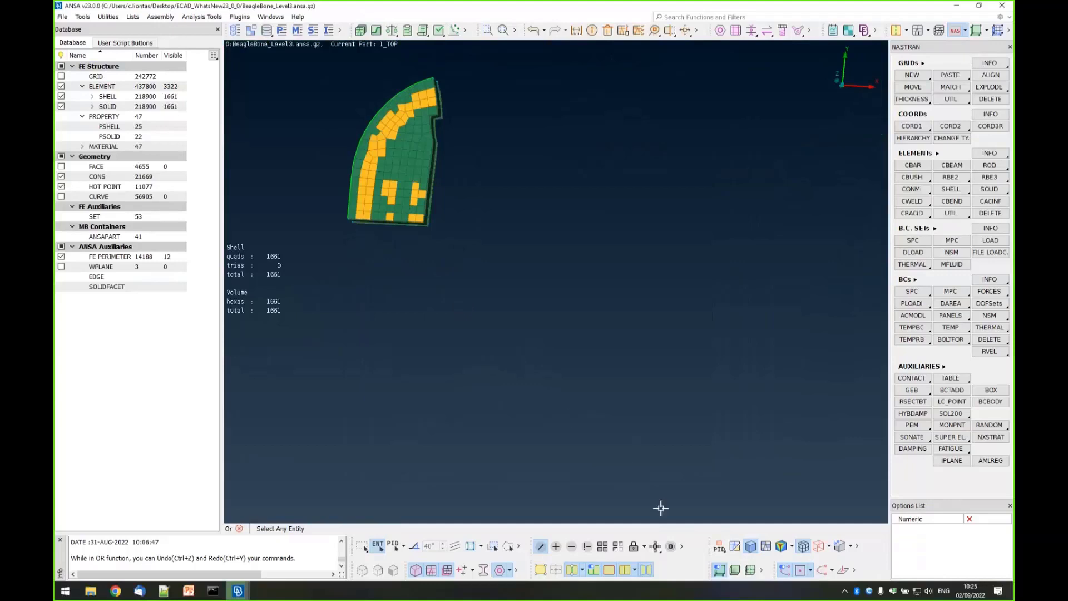
click(603, 543)
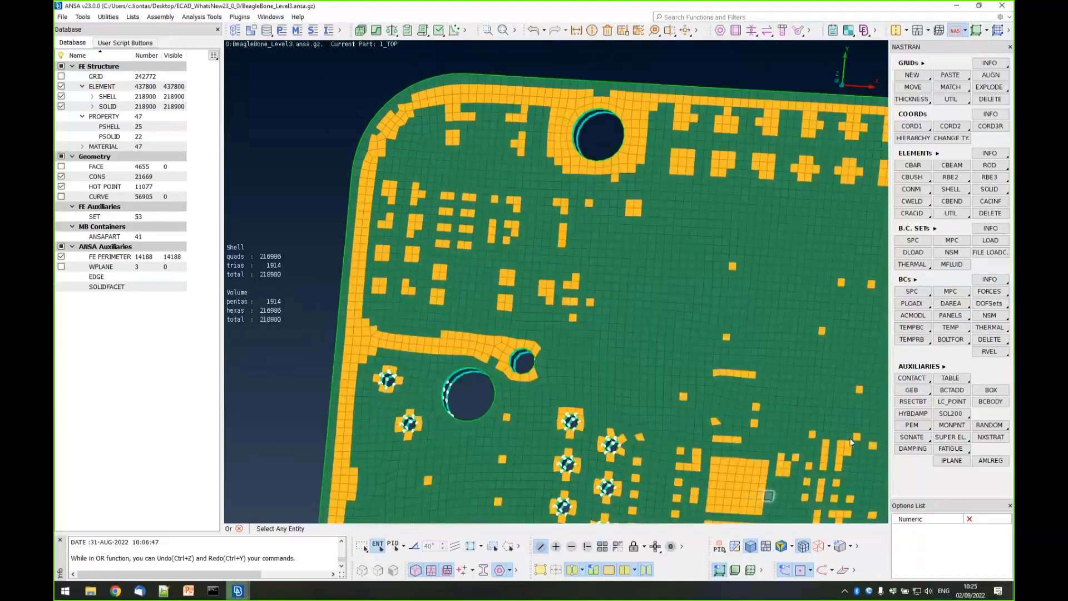
middle_click(342, 225)
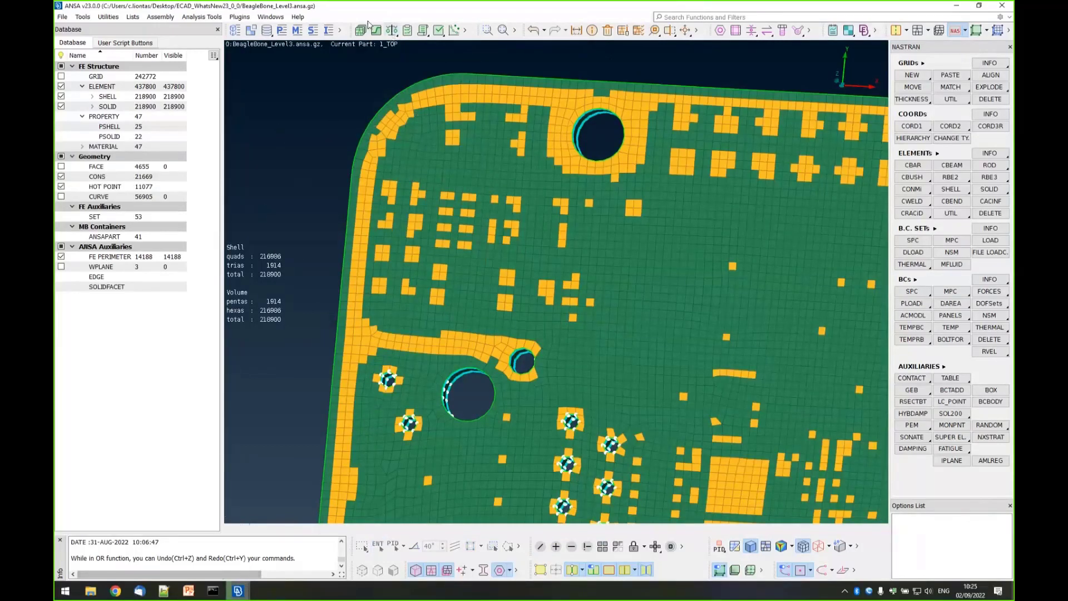
Load the ECAD fringe bar Python script from the ECAD_scripts folder and run its draw_metal() function.
click(424, 33)
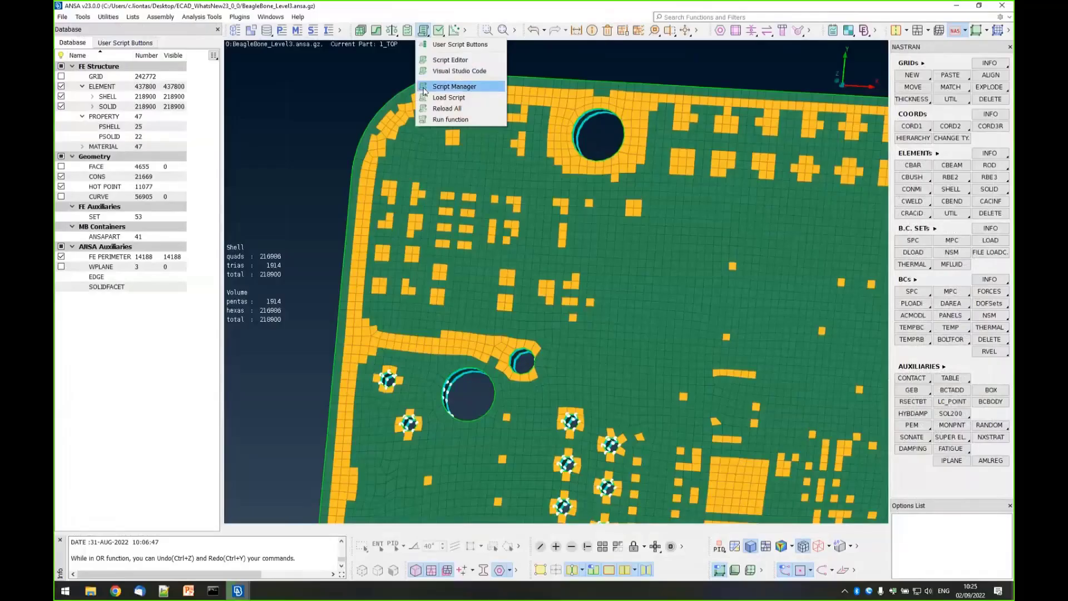
click(452, 87)
click(543, 107)
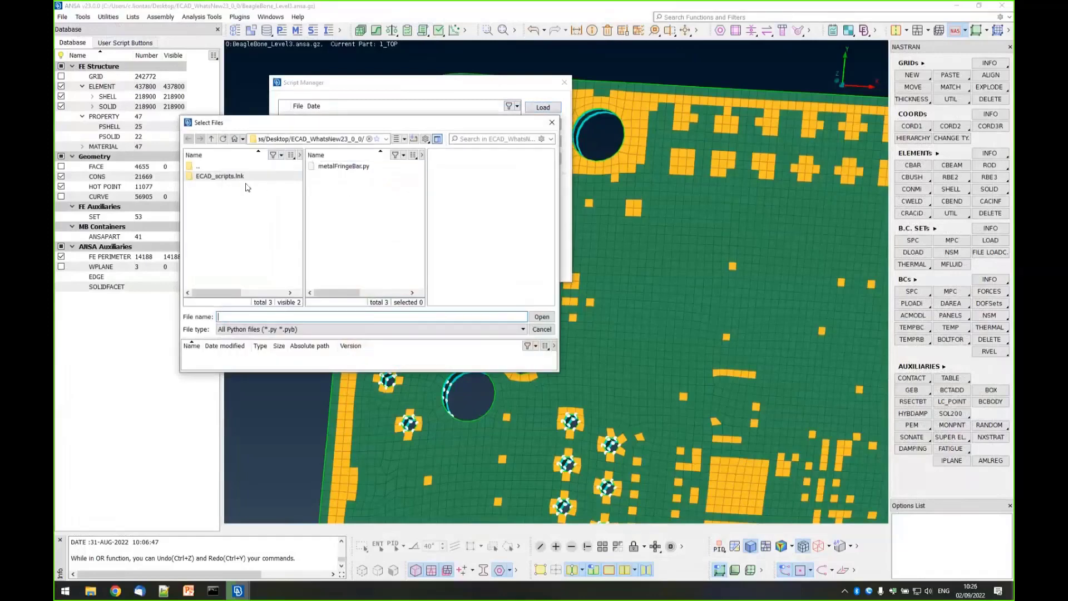
double_click(246, 177)
double_click(345, 166)
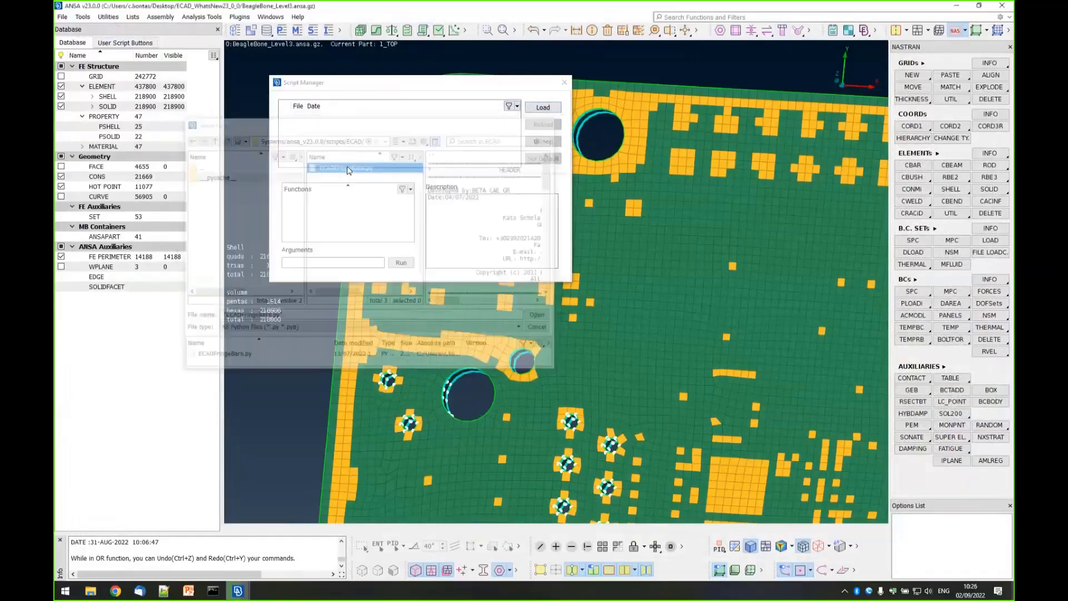
click(304, 210)
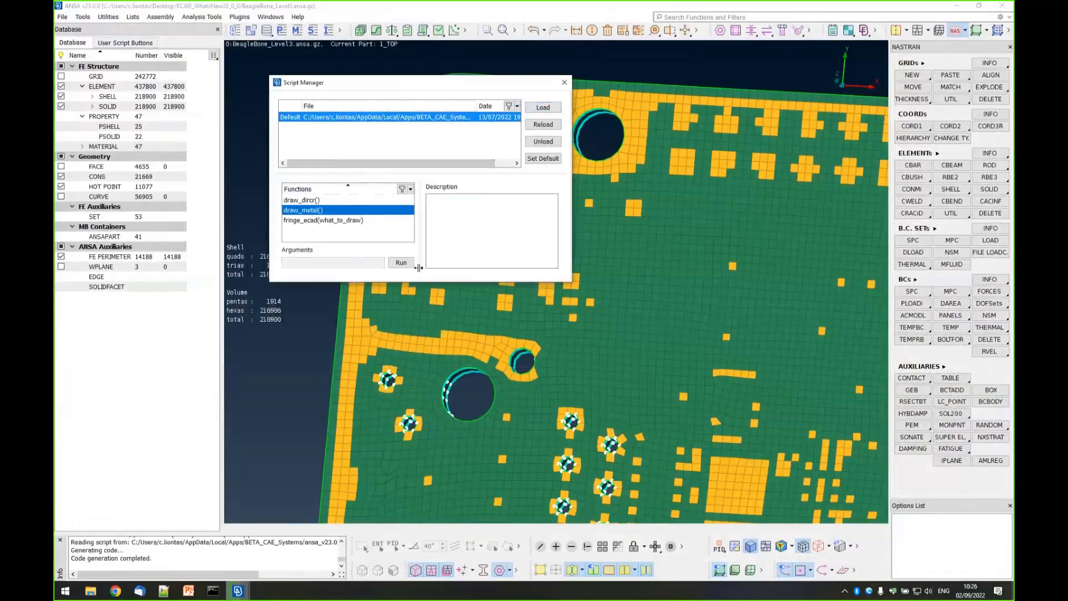
click(400, 263)
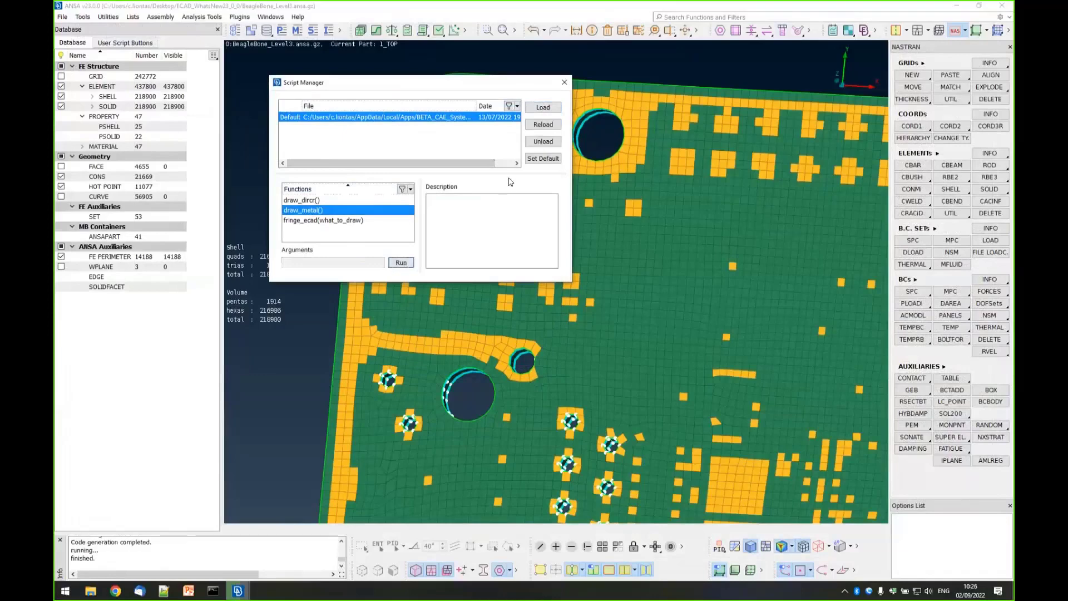
Close the Script Manager, display the METAL fringe on the mesh, and show the whole board in top view.
click(564, 82)
click(791, 546)
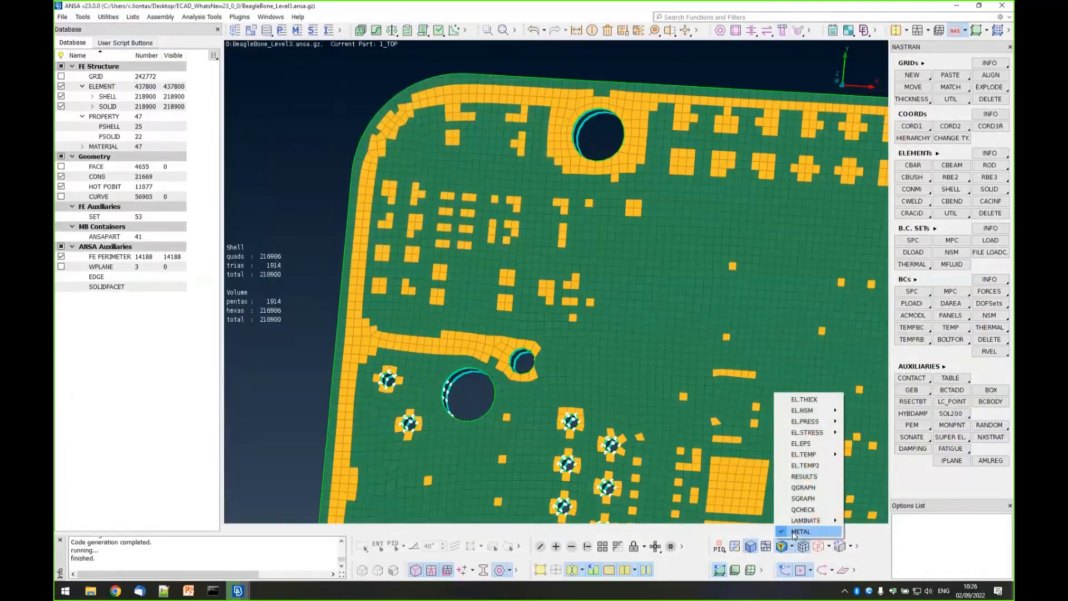
click(781, 547)
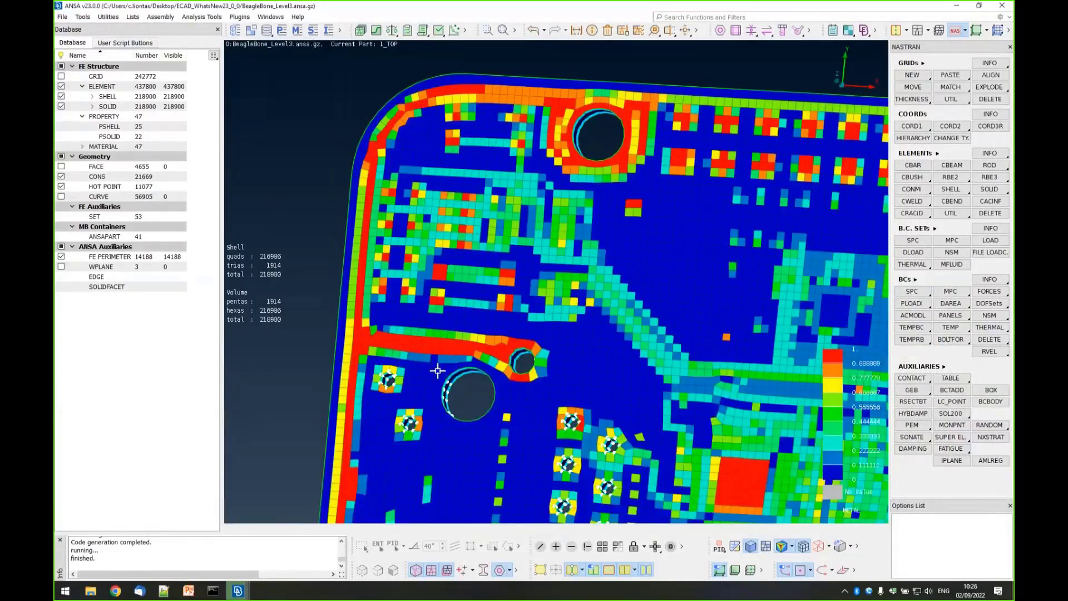
key(F1)
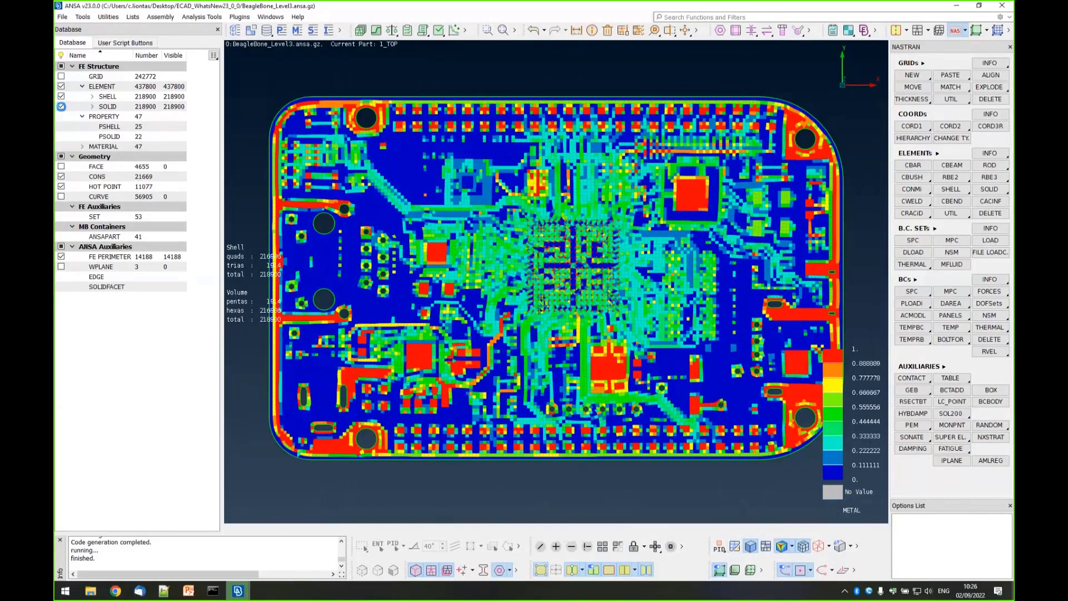
Hide the solids and show faces and curves to compare the traces with the metal fringe up close, and undo these visibility changes.
click(61, 106)
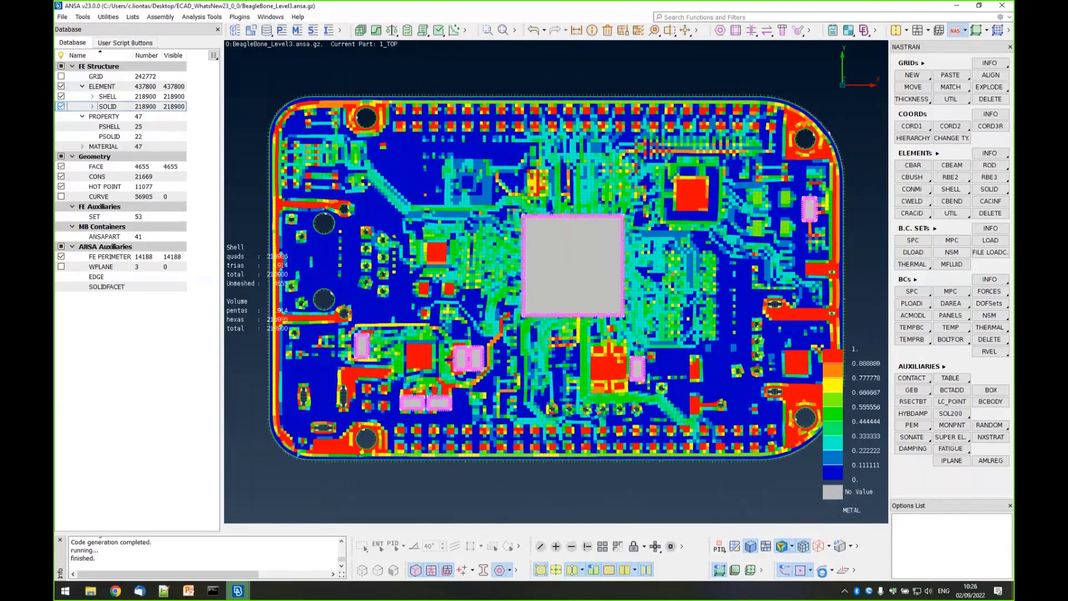
click(822, 571)
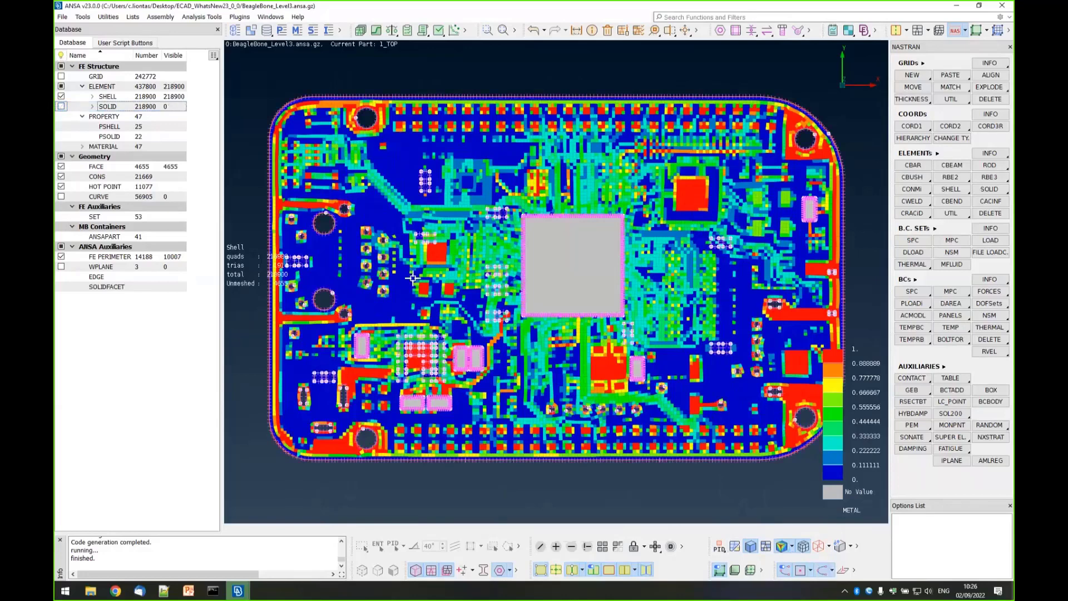
click(61, 196)
scroll(325, 169, up, 10)
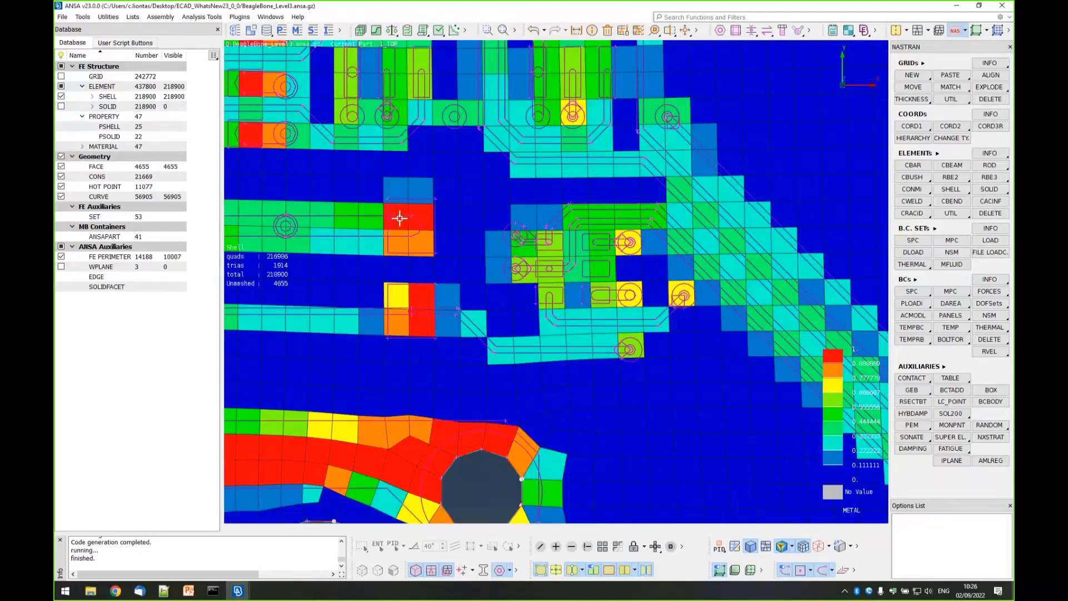
scroll(592, 277, down, 5)
scroll(681, 233, up, 5)
scroll(681, 233, up, 3)
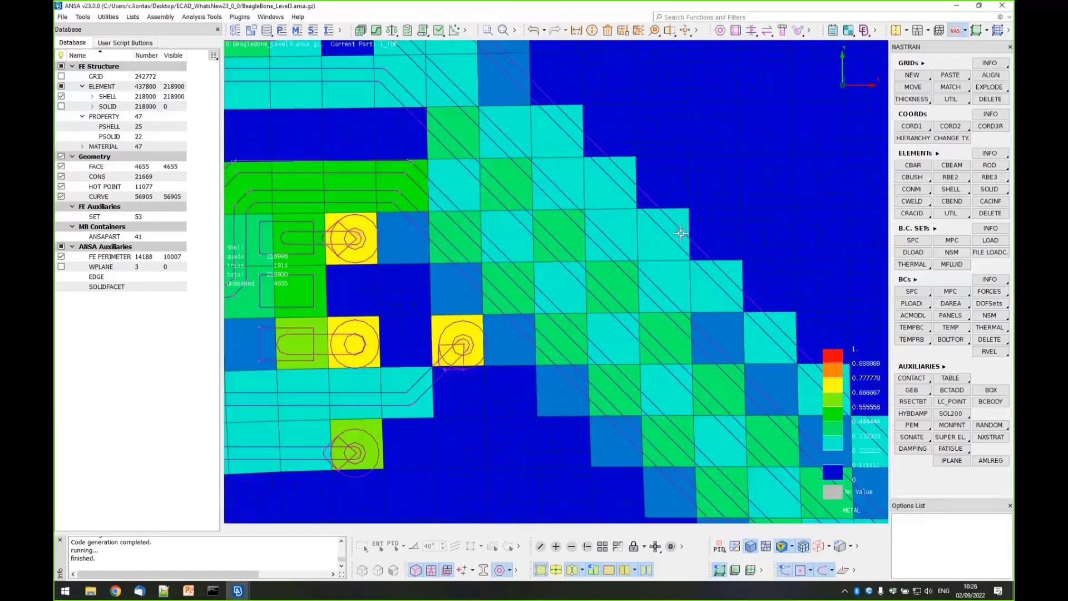
scroll(681, 234, down, 5)
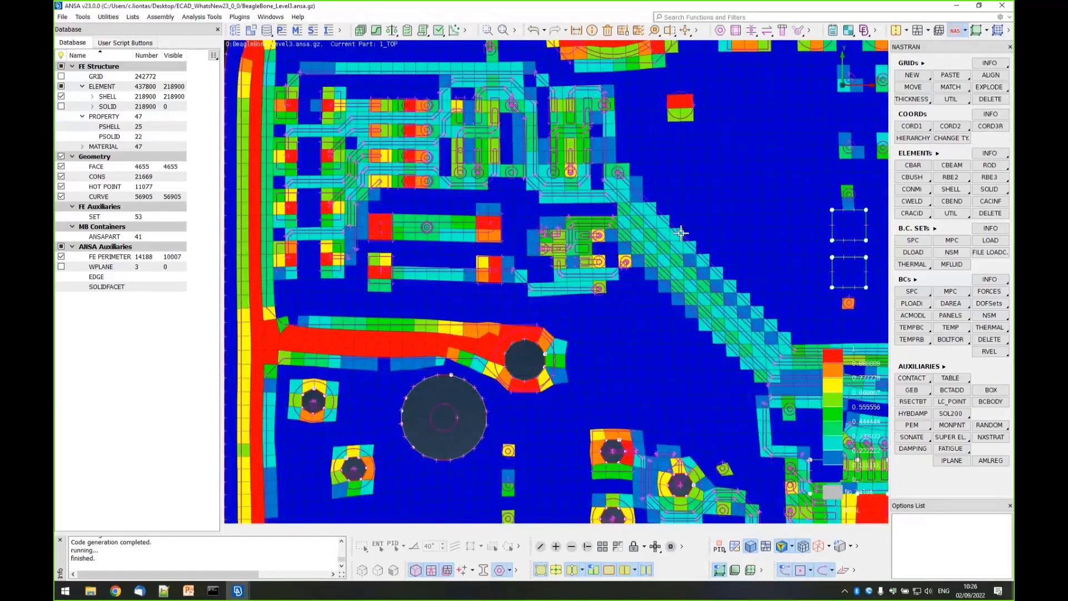
scroll(681, 233, down, 3)
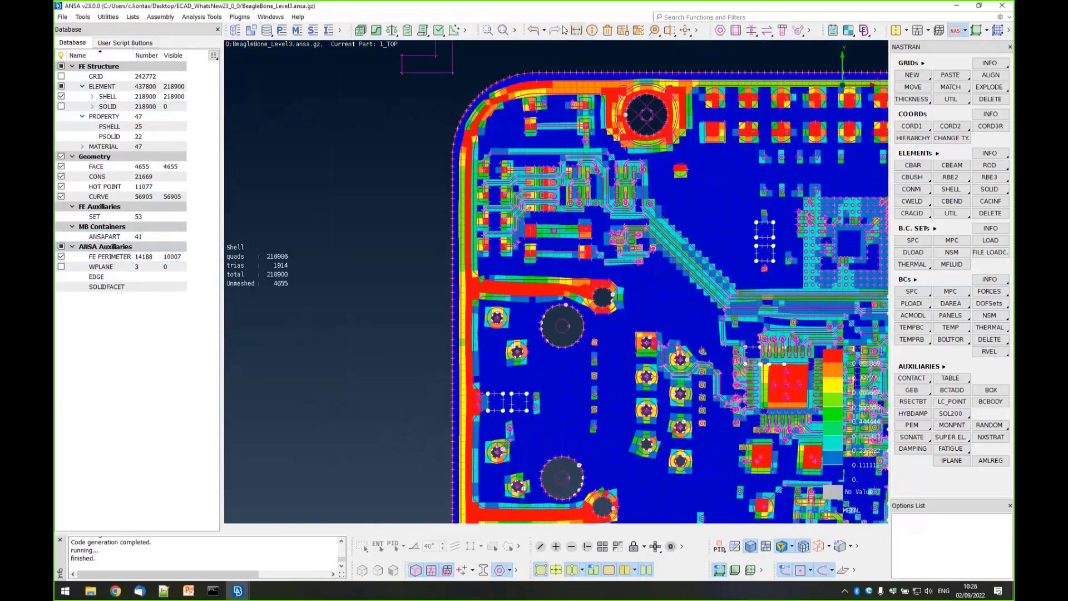
click(544, 30)
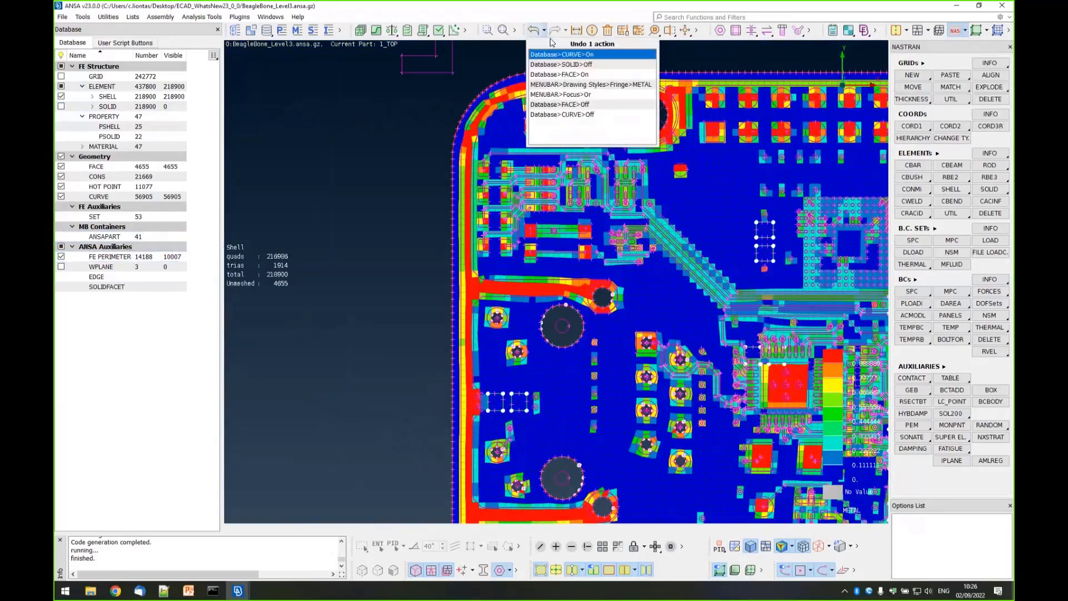
click(553, 76)
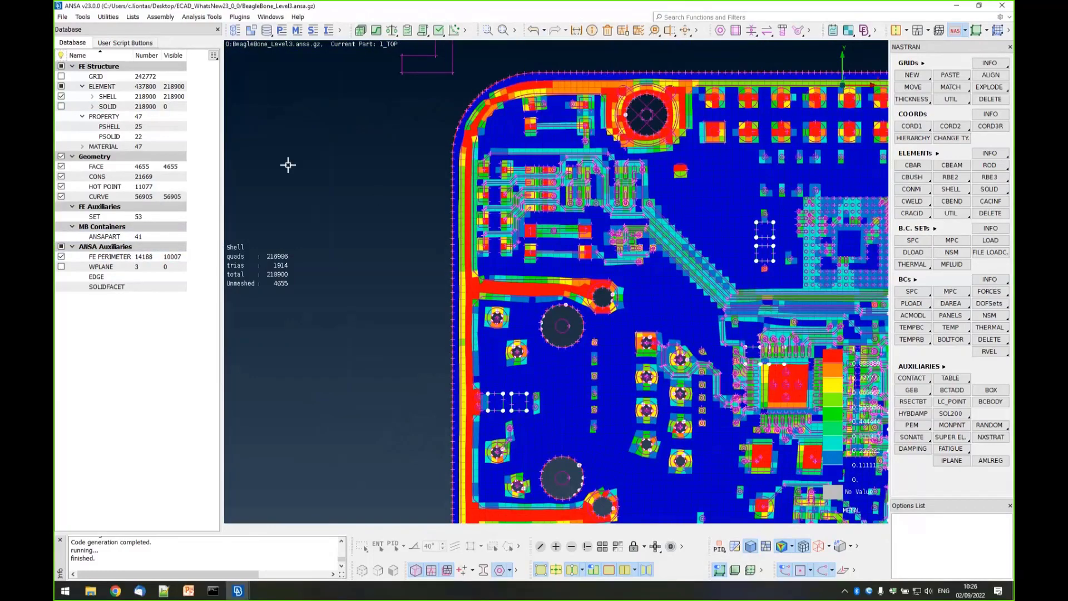
List the solid elements of the board's upper-left corner and add the User/METAL_FRACTION column to the list.
double_click(109, 107)
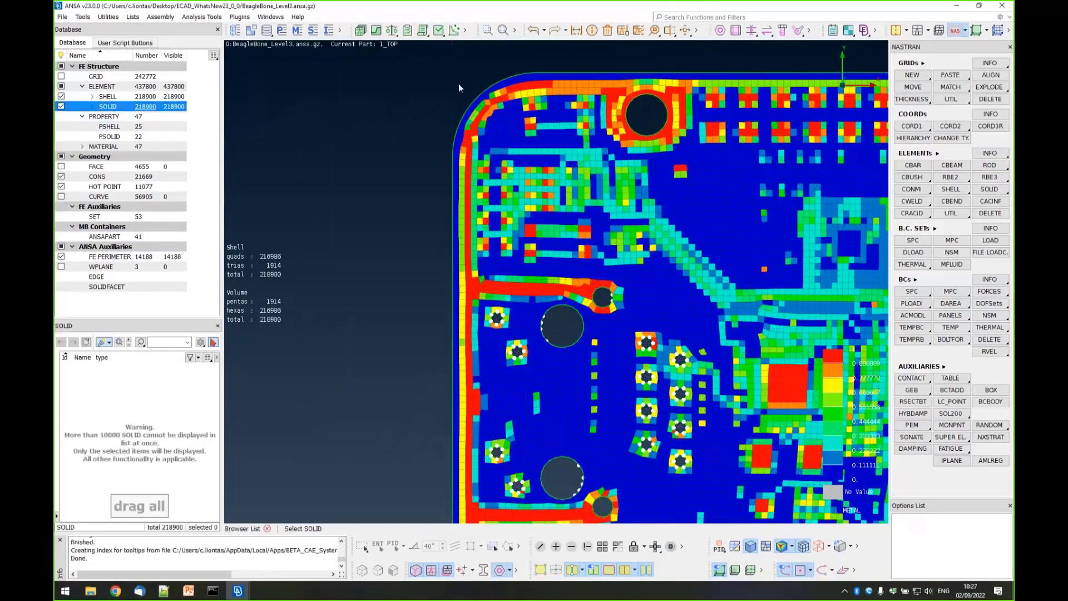
click(524, 177)
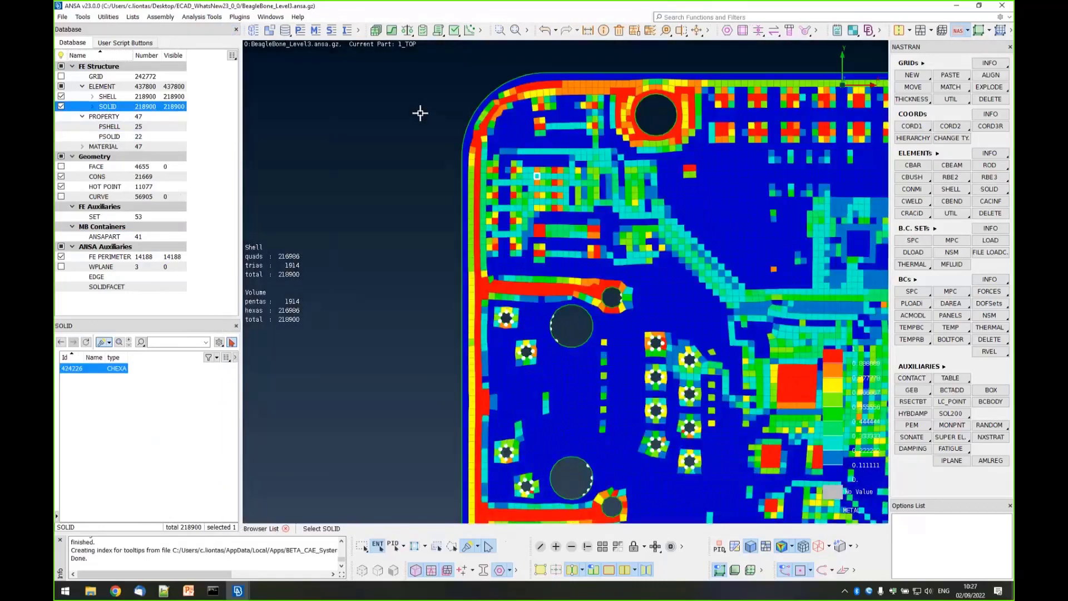
drag(420, 113, 541, 206)
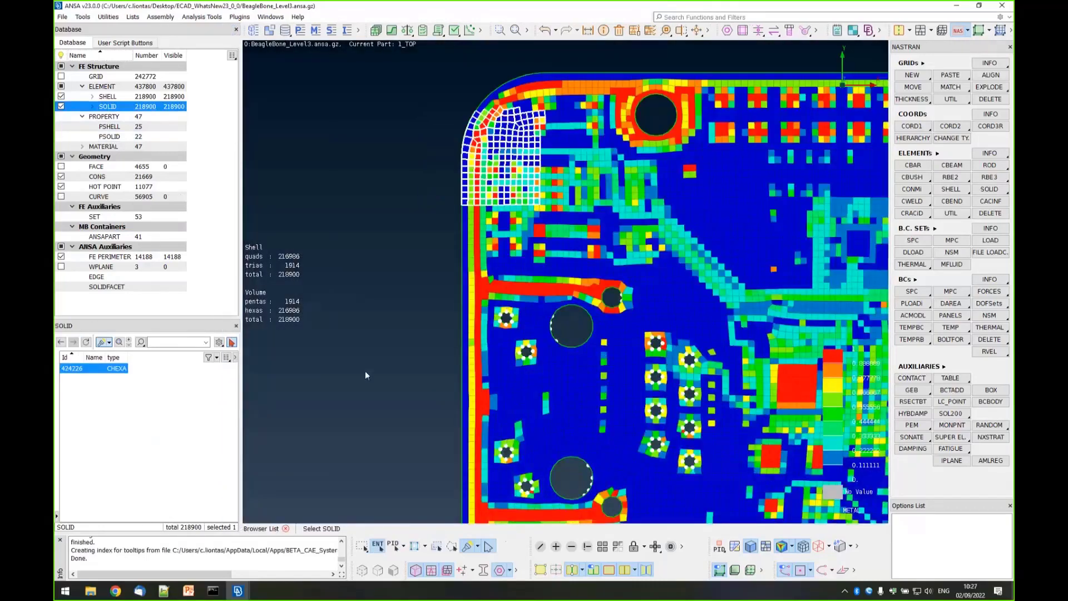
click(218, 357)
text(User)
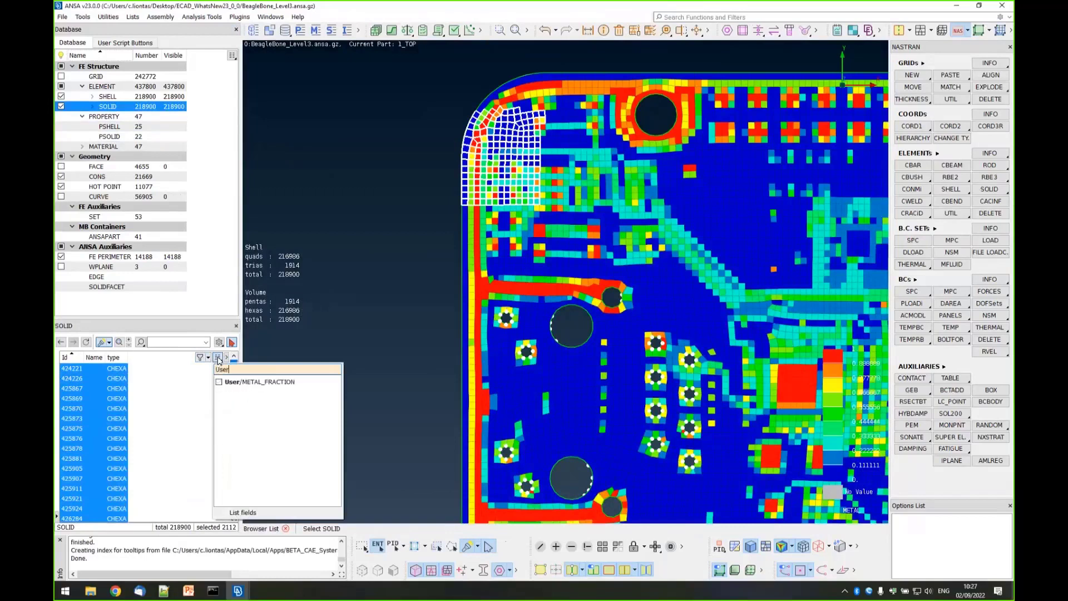
click(218, 382)
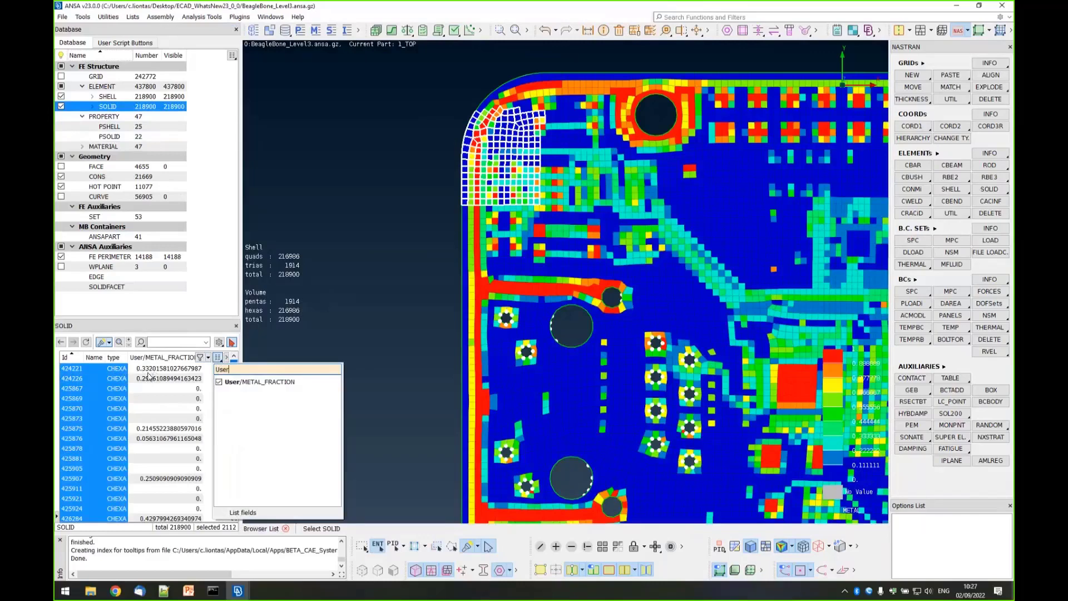
click(360, 173)
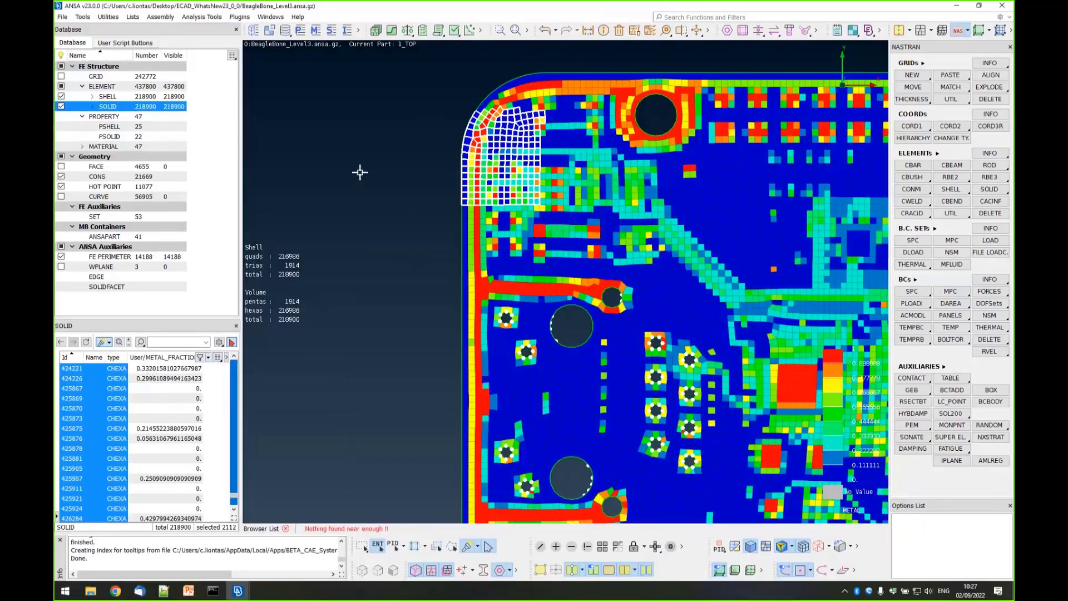